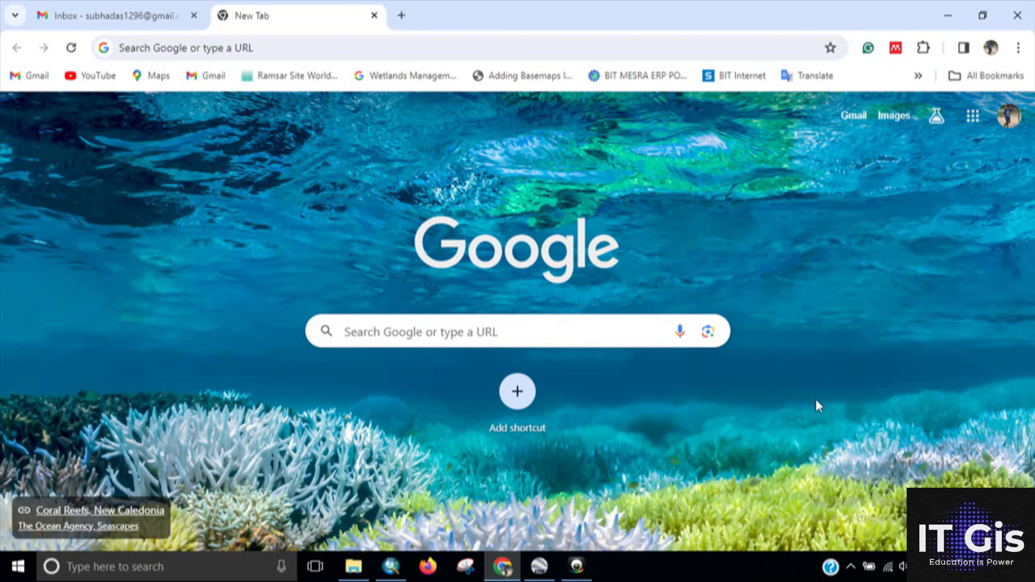
# Step: Search Google for 'bhunidhi' and open the Bhoonidhi home page from the results
pyautogui.click(632, 323)
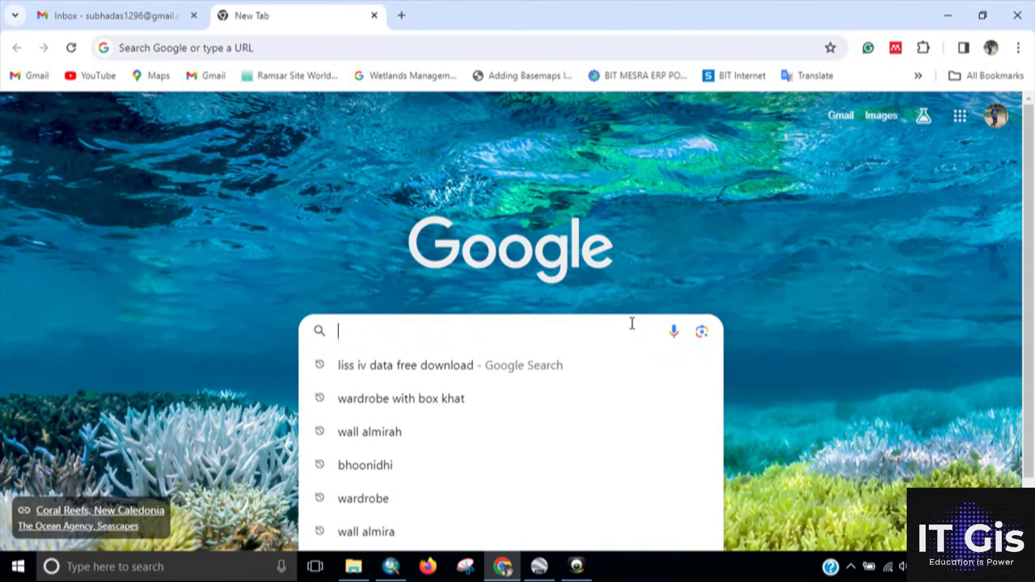
pyautogui.write('bhu')
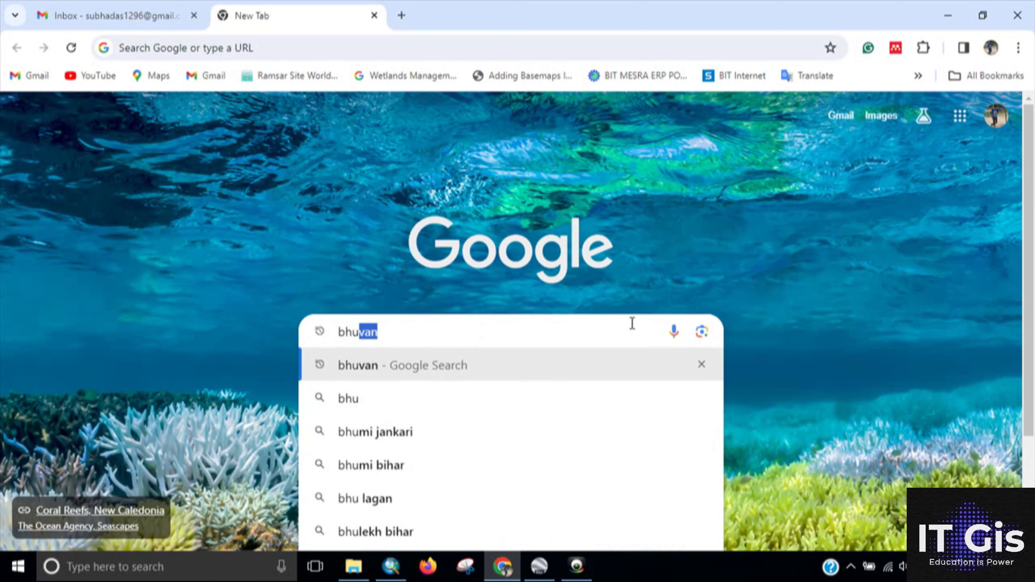
pyautogui.write('nidhi')
pyautogui.click(446, 399)
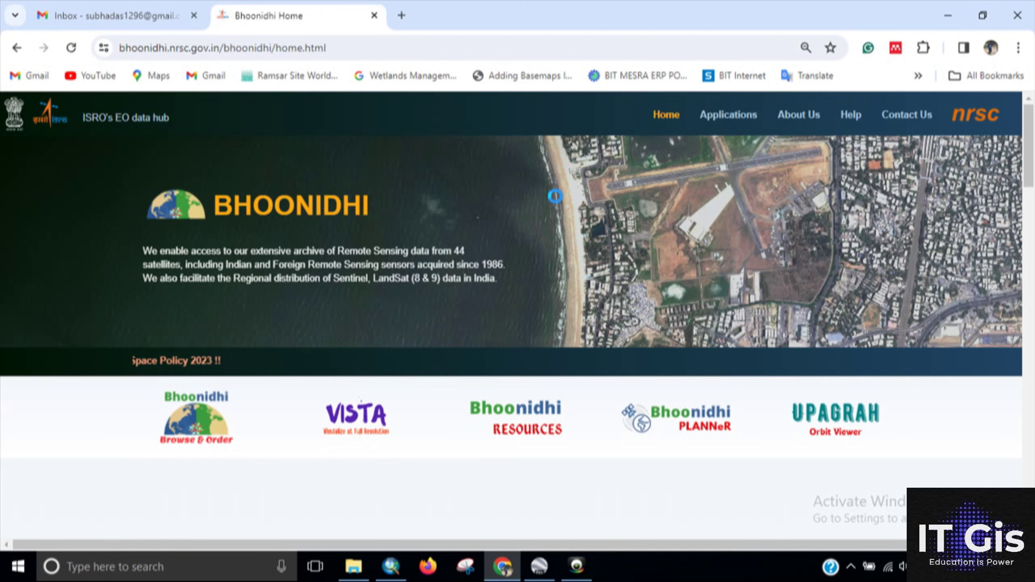
# Step: Open Browse & Order from Applications, dismiss the release notice, and go to the Login page
pyautogui.click(527, 415)
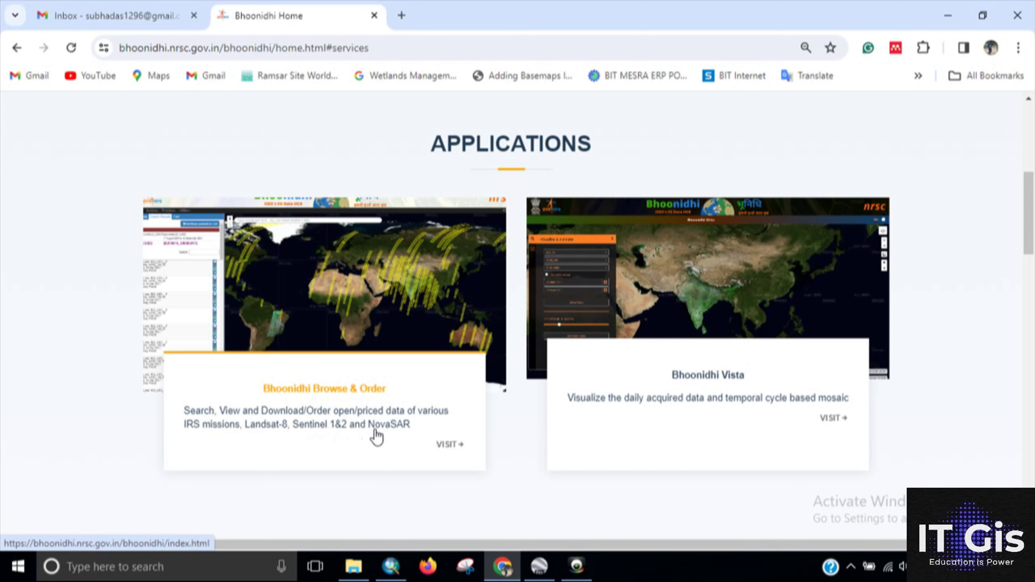
pyautogui.click(441, 446)
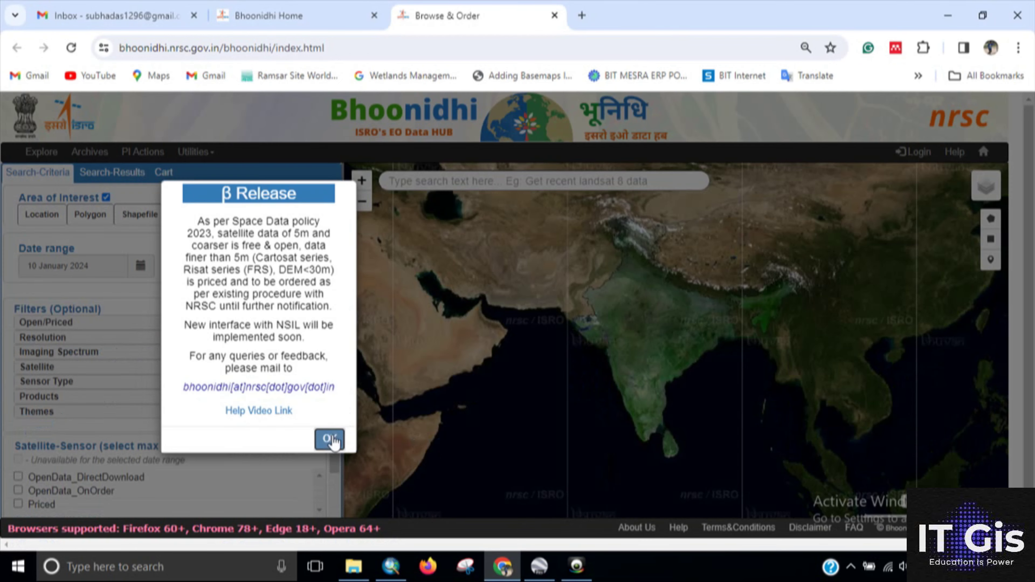
pyautogui.click(334, 436)
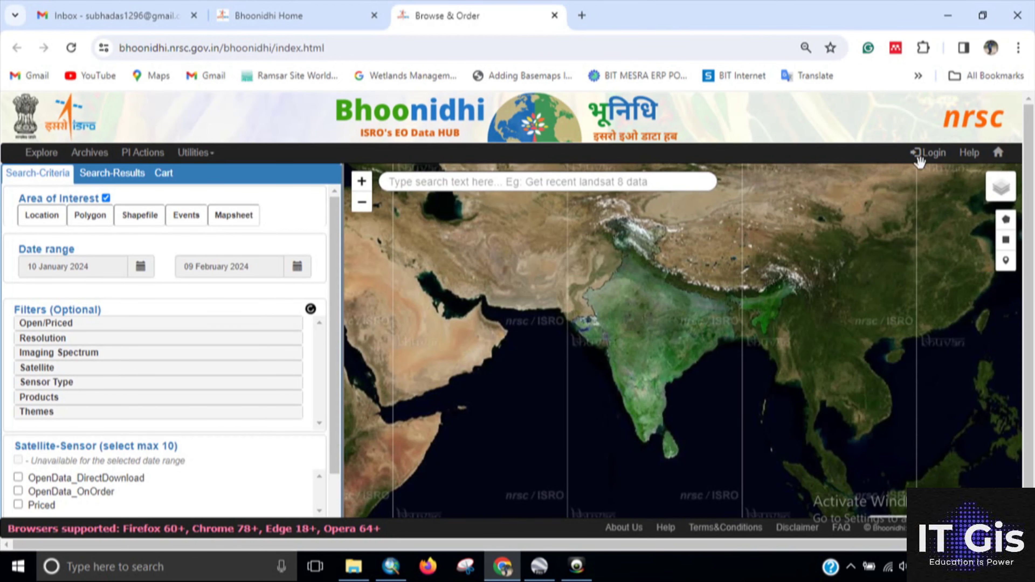
pyautogui.click(929, 154)
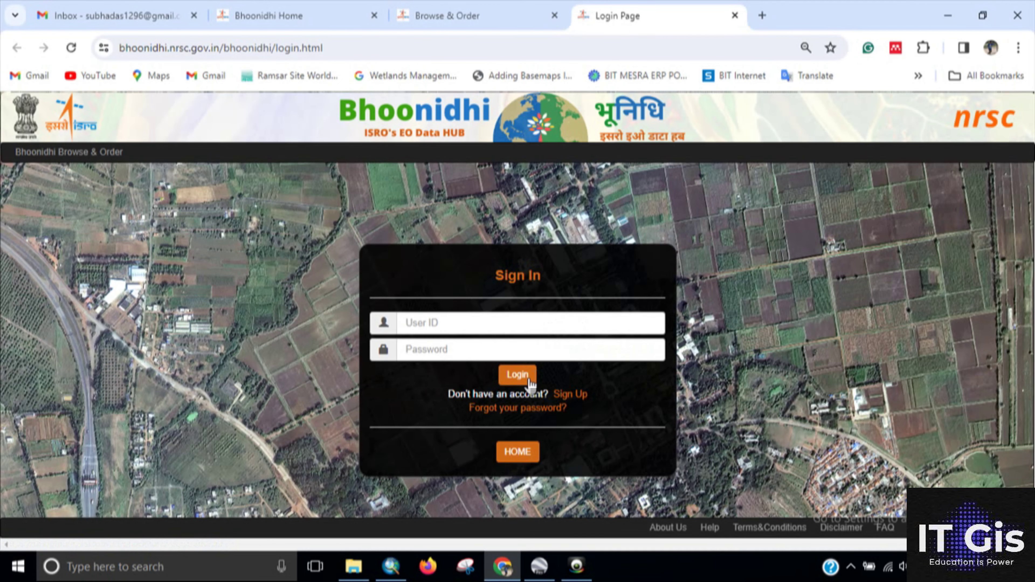
# Step: Start a new account and fill in Personal Info: full name, password, and user type Academic
pyautogui.click(571, 394)
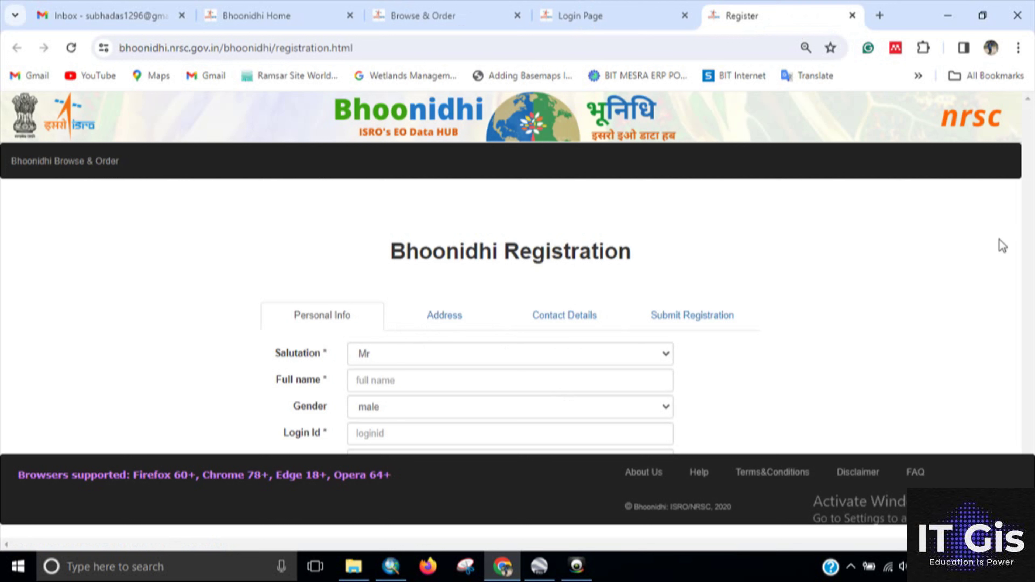
pyautogui.click(399, 381)
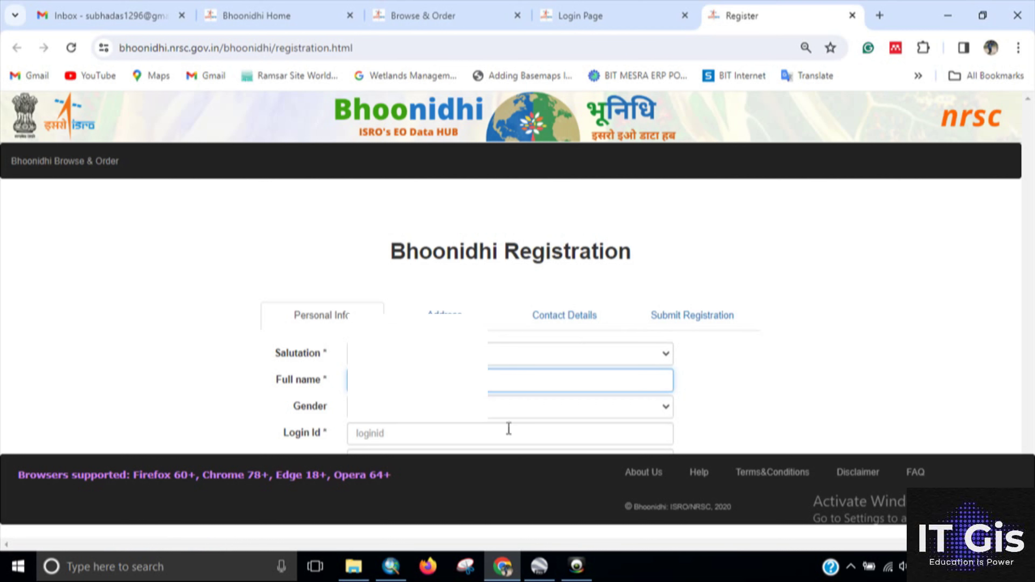
pyautogui.hotkey('ctrl', '-')
pyautogui.hotkey('ctrl', '-')
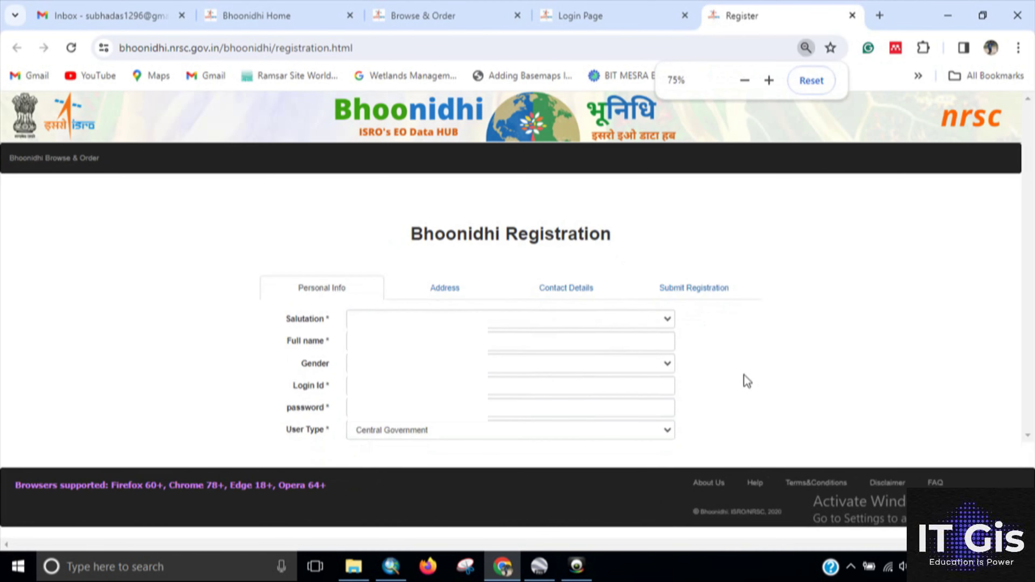
pyautogui.click(502, 410)
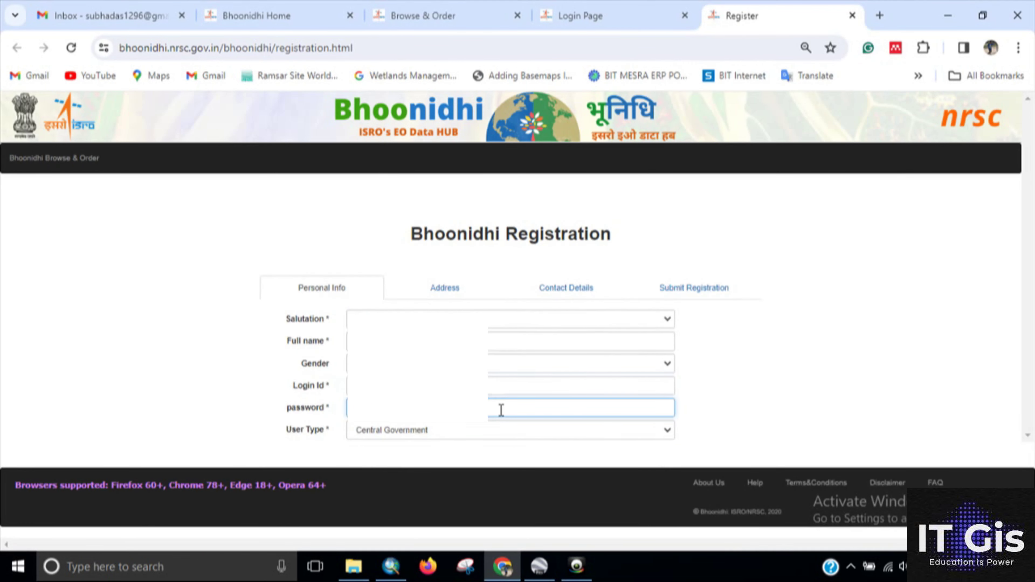
pyautogui.click(481, 431)
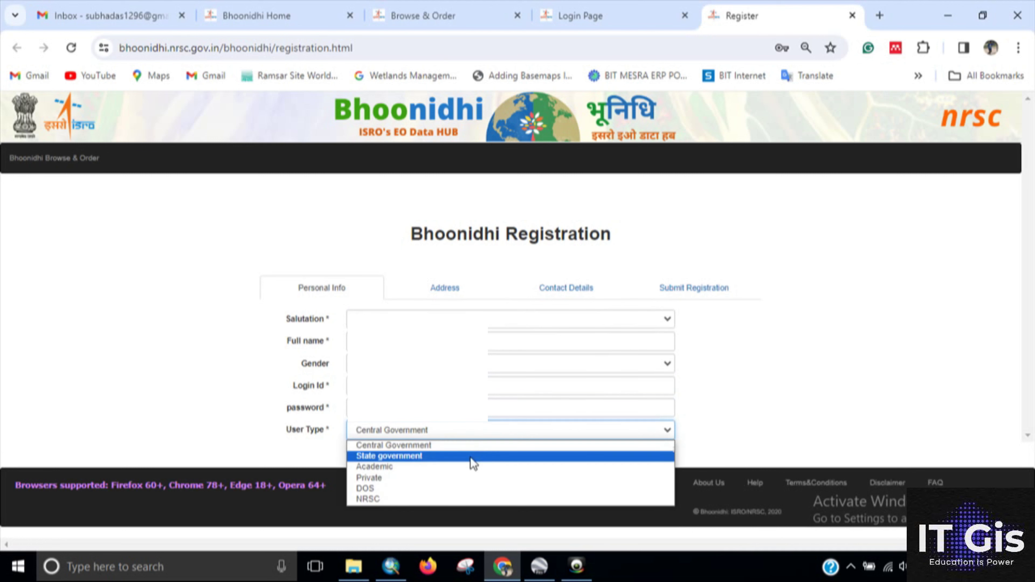
pyautogui.click(472, 467)
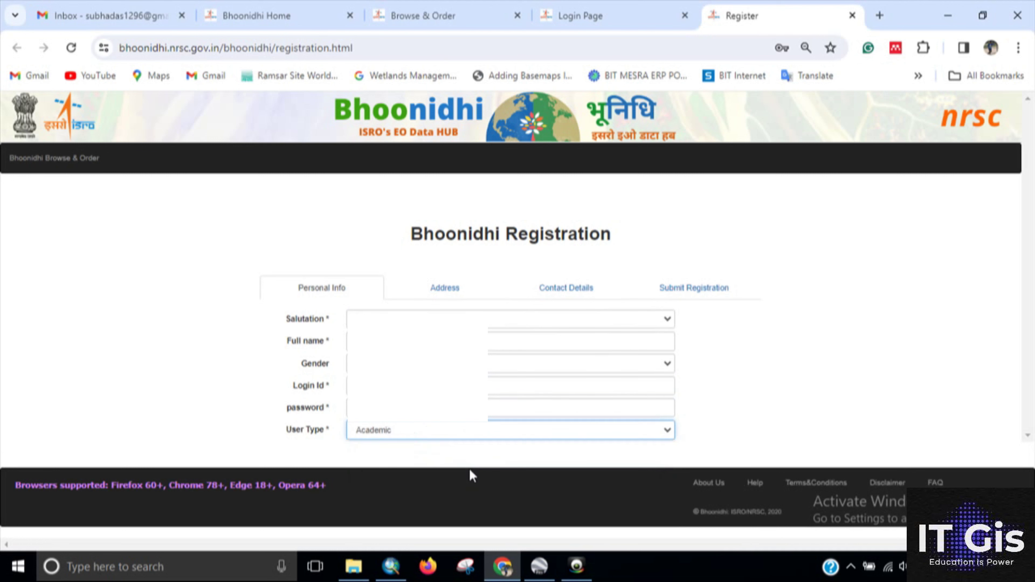
# Step: Fill in the address with state West Bengal, city Kolkata, and the pin code
pyautogui.click(479, 292)
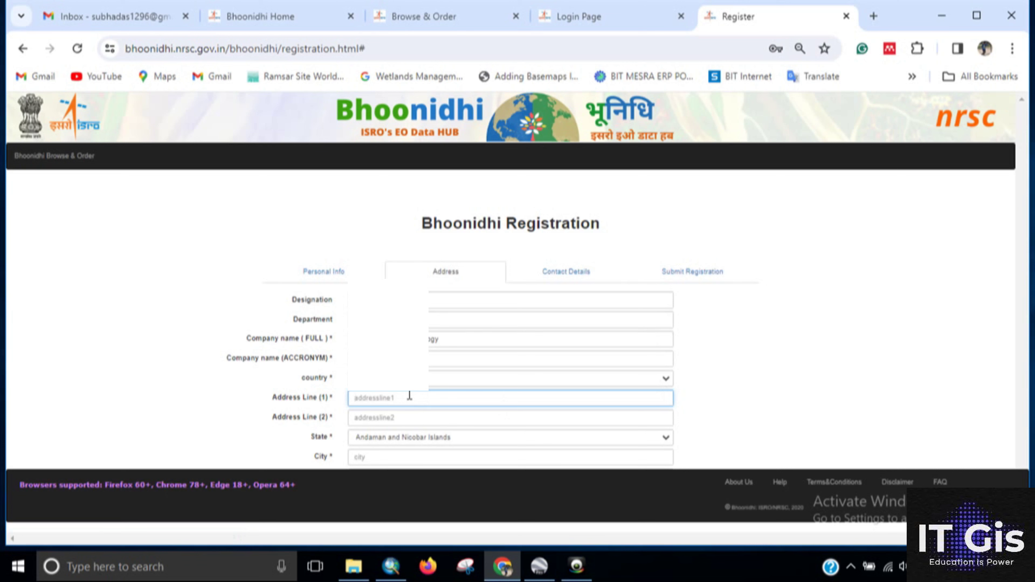
pyautogui.click(399, 438)
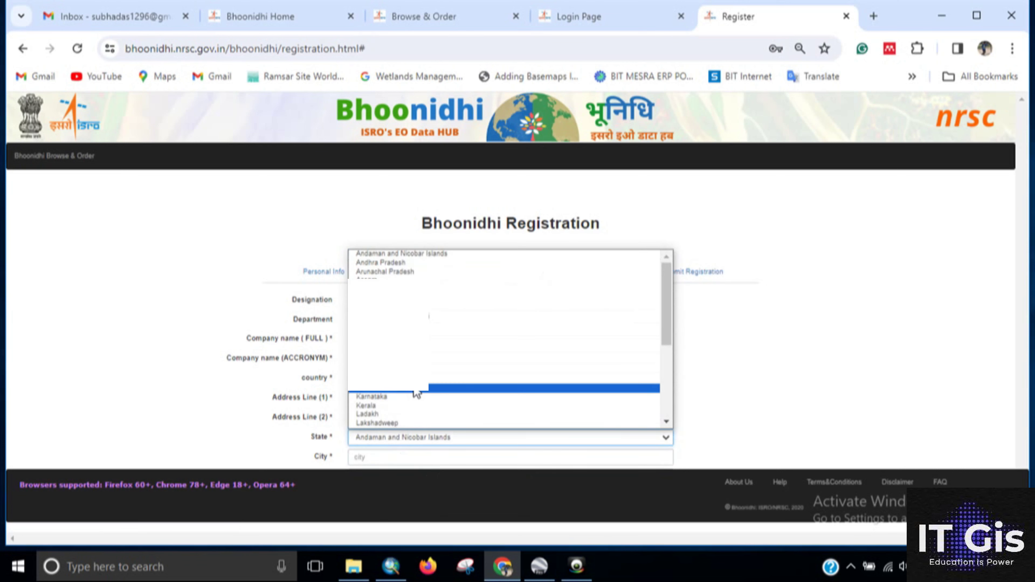
pyautogui.scroll(-10, 424, 408)
pyautogui.click(424, 424)
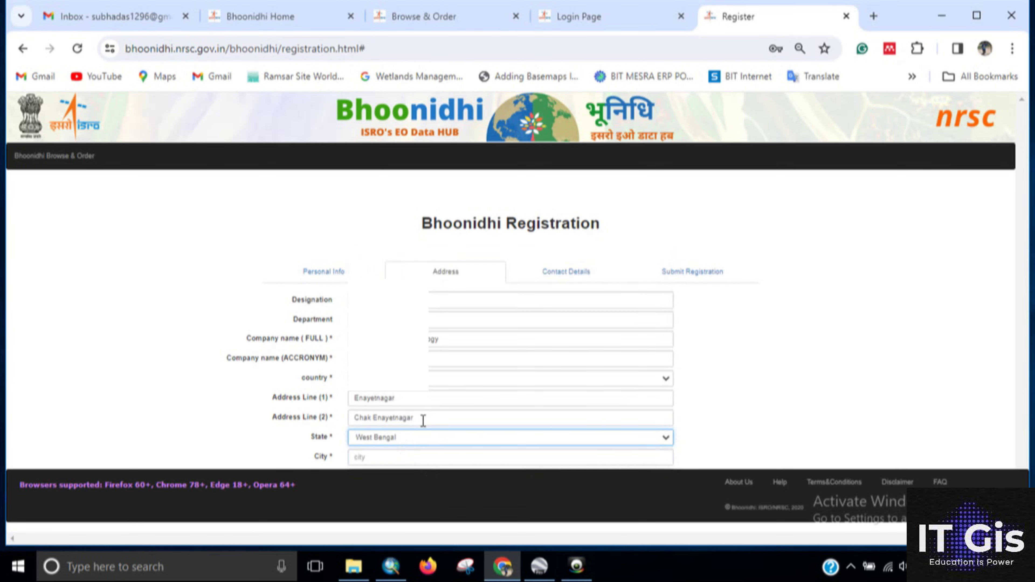
pyautogui.click(424, 457)
pyautogui.click(459, 487)
pyautogui.hotkey('ctrl', '-')
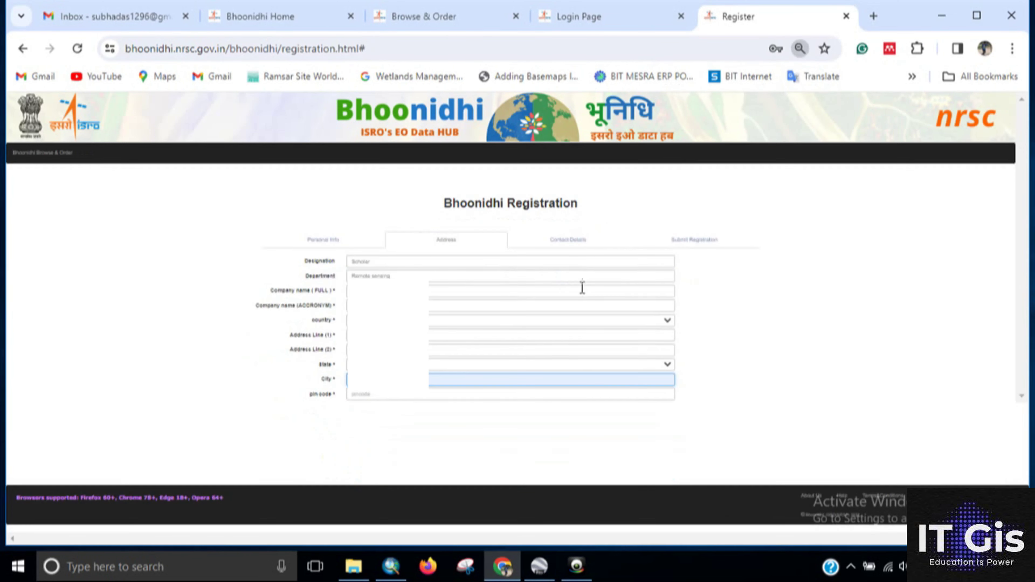
pyautogui.click(476, 394)
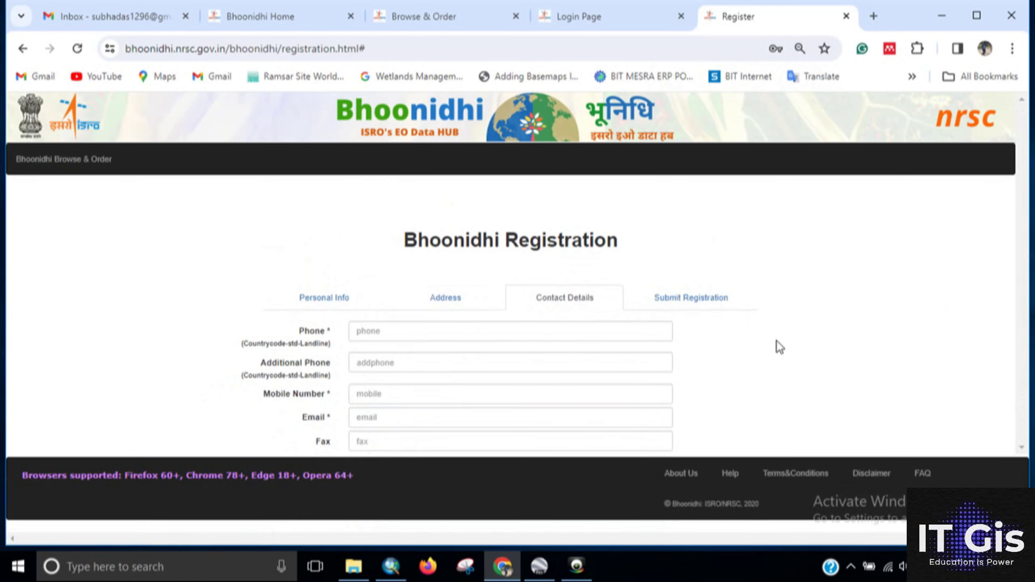
pyautogui.hotkey('ctrl', '-')
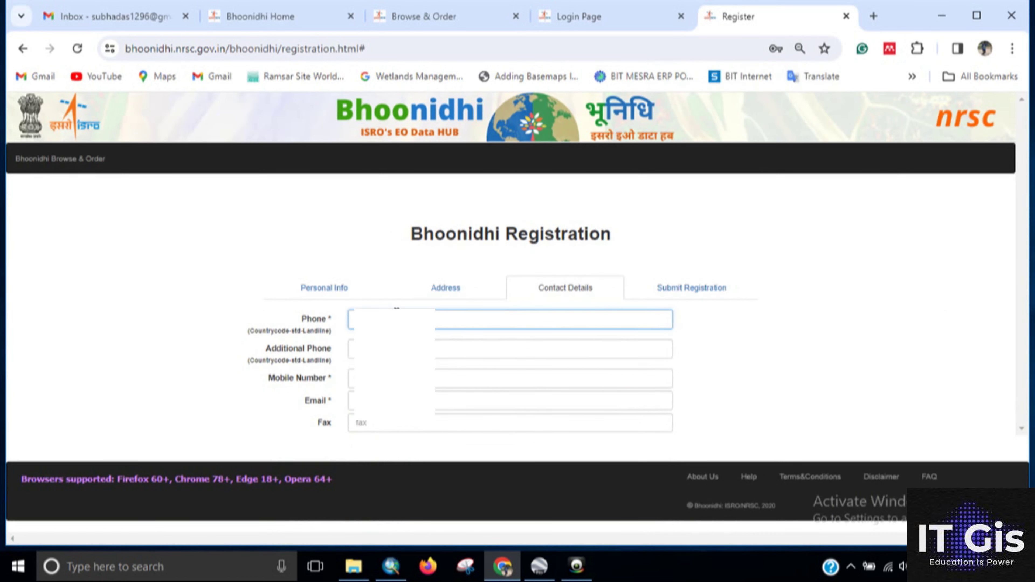
# Step: Enter the captcha, submit the registration, and accept the licence terms
pyautogui.click(666, 290)
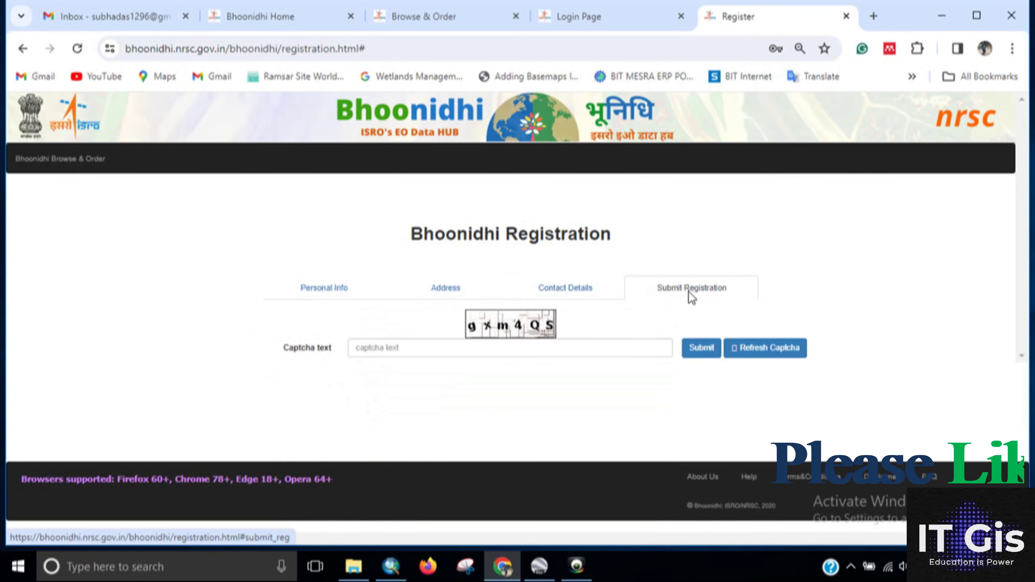
pyautogui.click(451, 349)
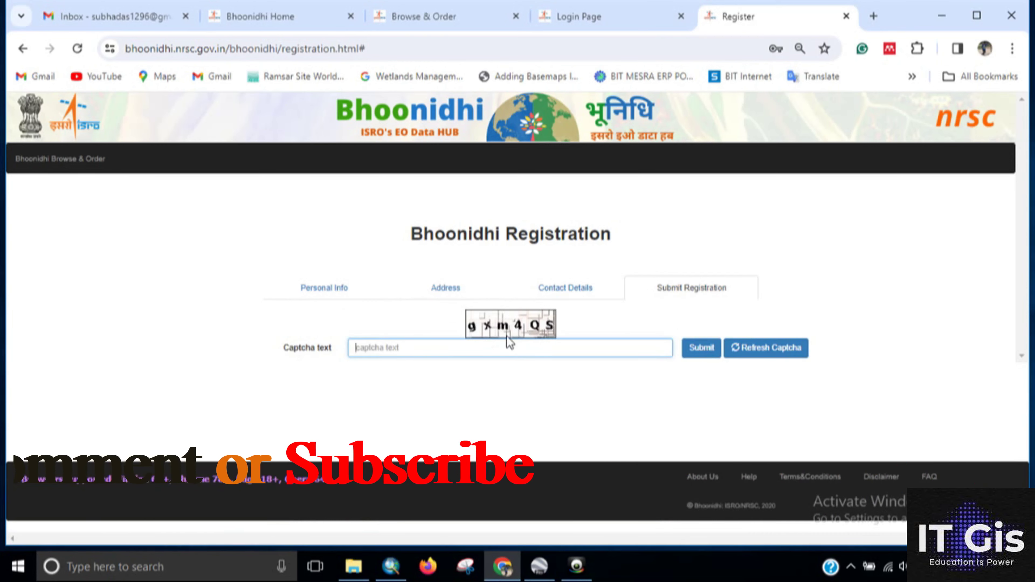
pyautogui.write('gxm4QS')
pyautogui.click(712, 352)
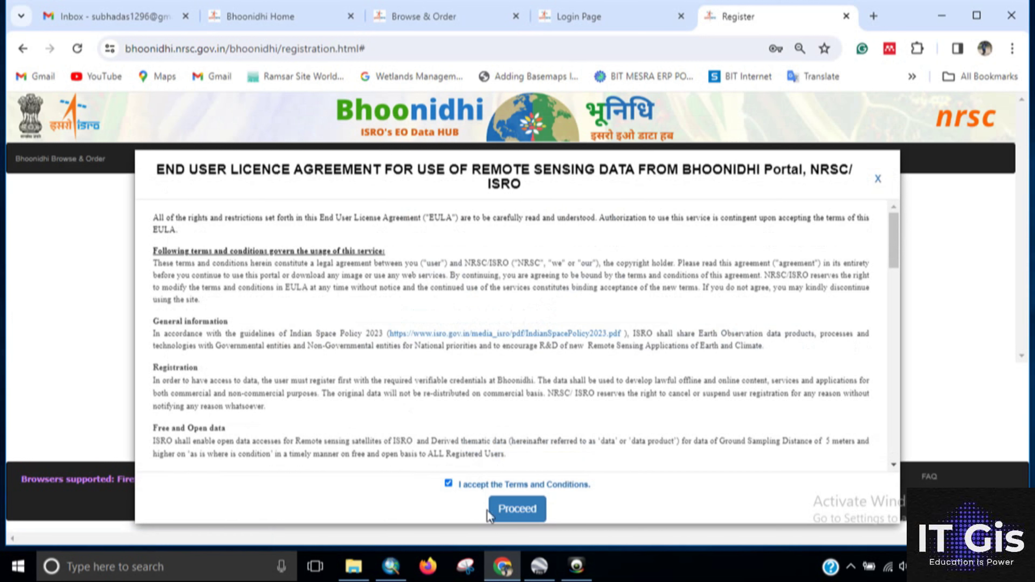
pyautogui.click(508, 510)
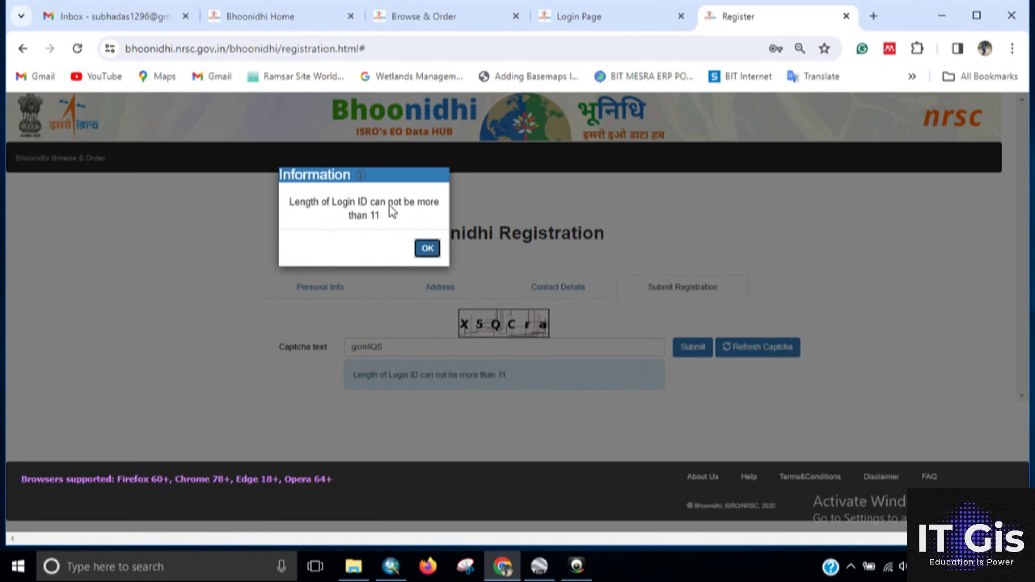
# Step: Shorten the Login Id on Personal Info, resubmit, and accept the licence agreement again
pyautogui.click(426, 247)
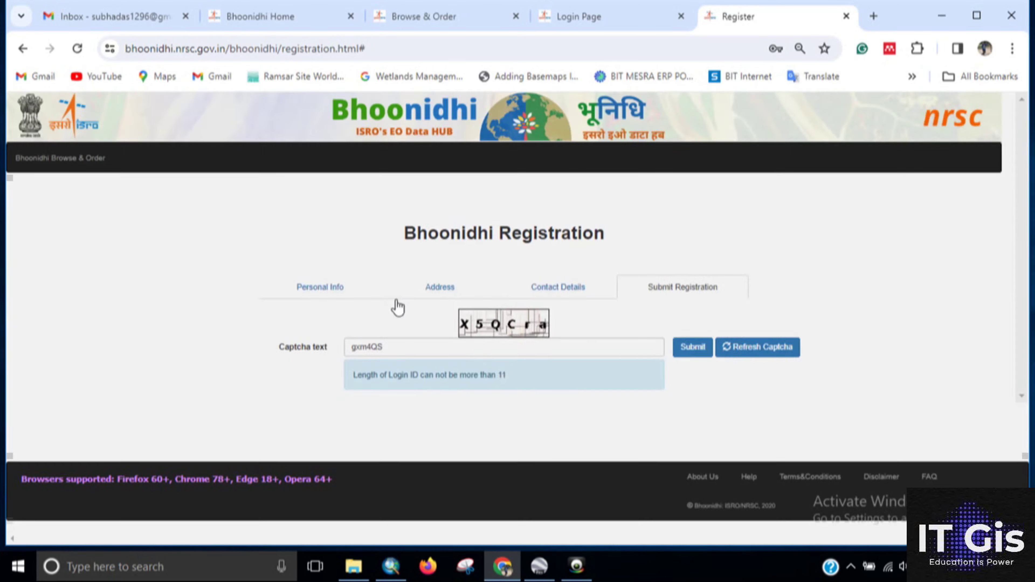
pyautogui.click(335, 288)
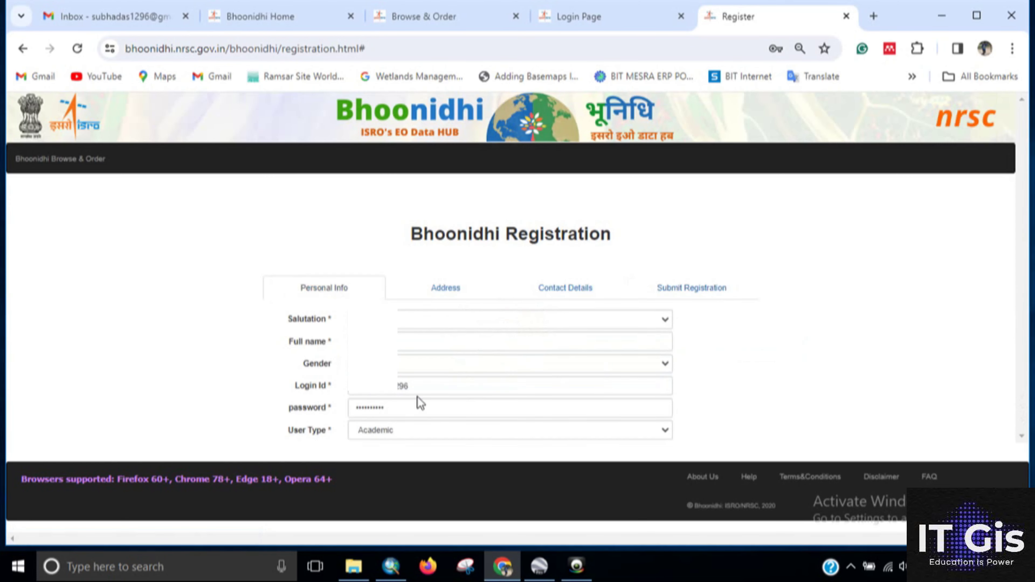
pyautogui.click(431, 388)
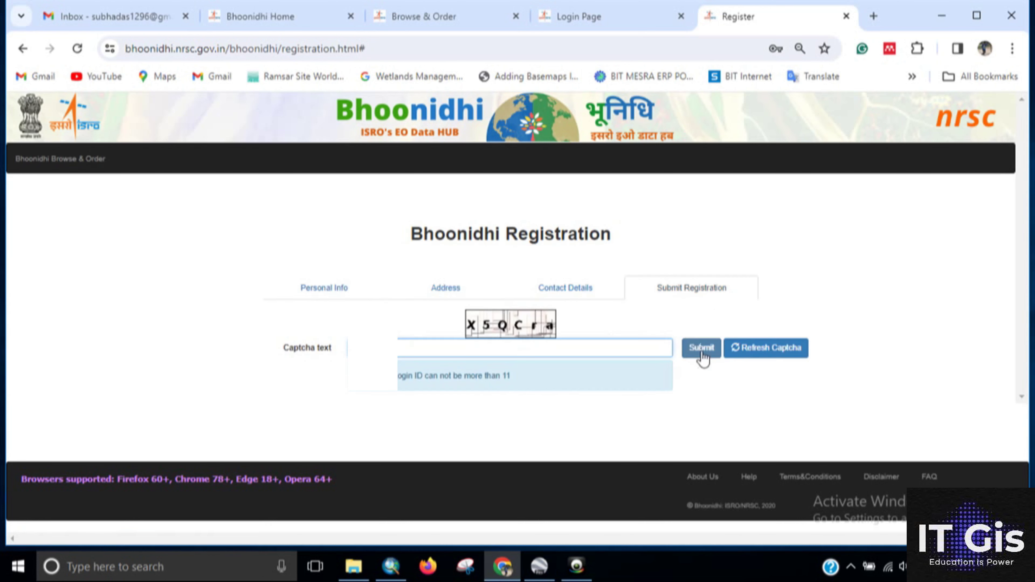
pyautogui.click(700, 351)
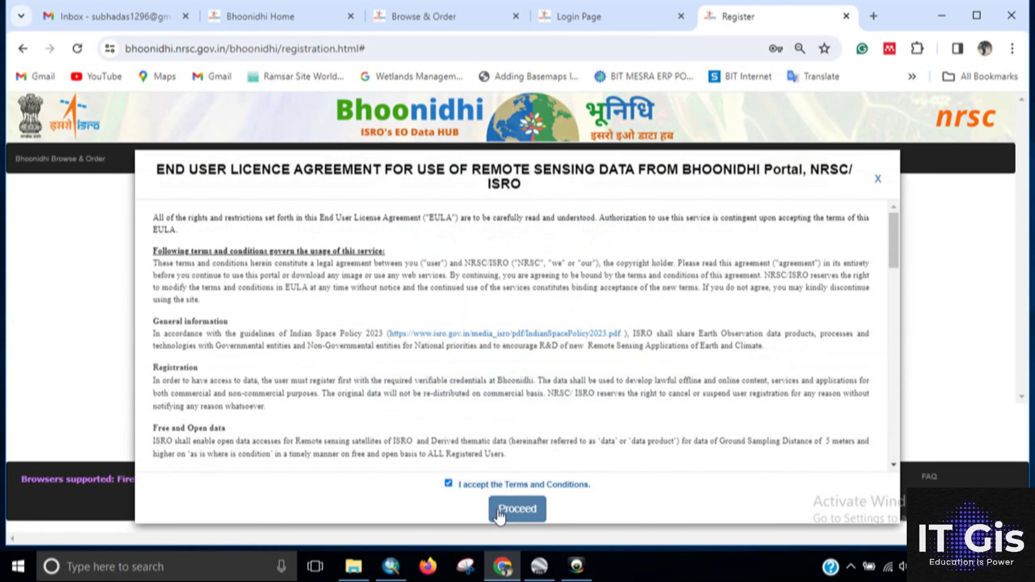
pyautogui.click(499, 515)
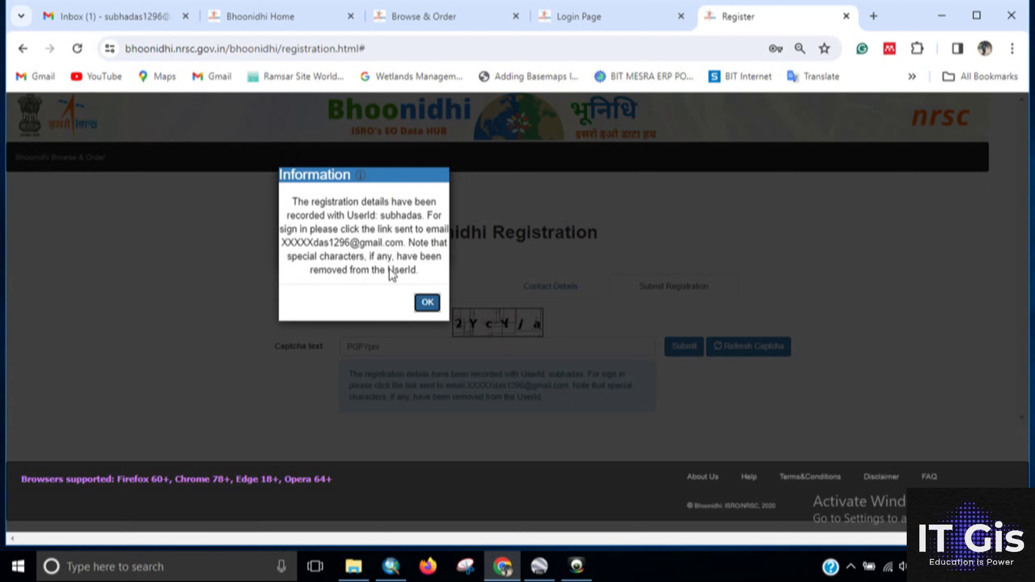
# Step: Open the 'Welcome to NRSC User Services' email, follow its validation link, and return to Bhoonidhi
pyautogui.click(427, 304)
pyautogui.click(126, 25)
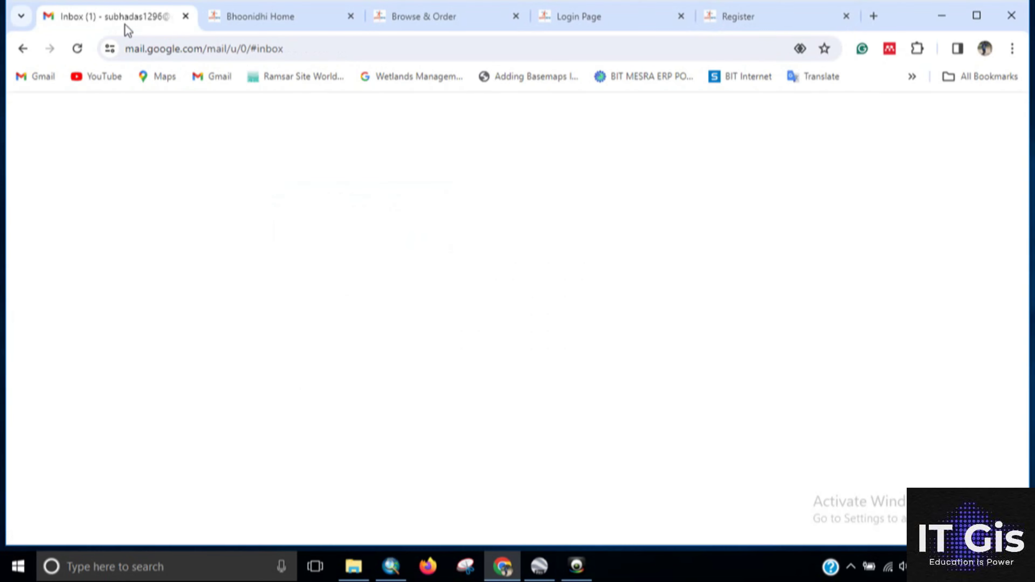
pyautogui.click(273, 204)
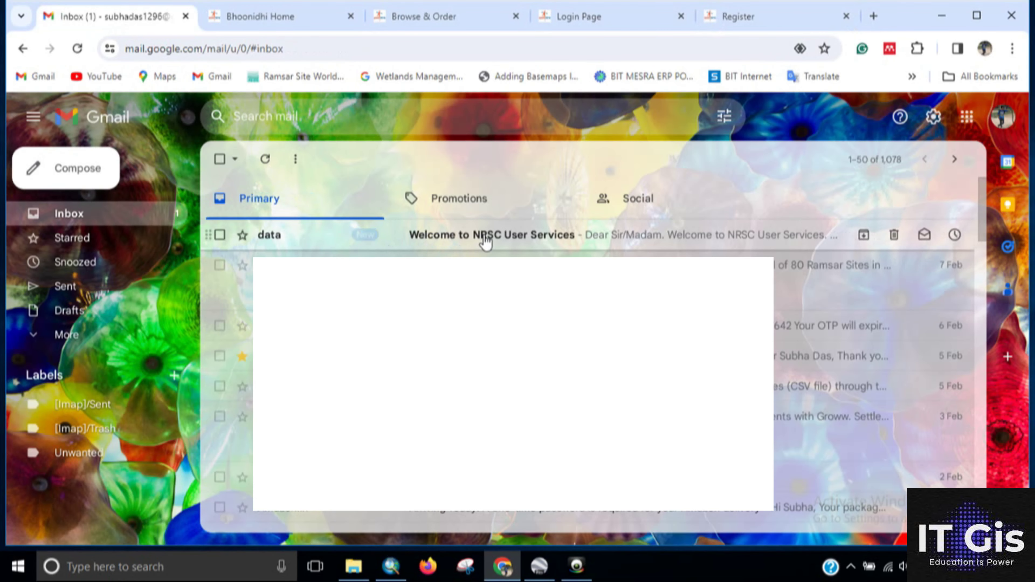
pyautogui.click(485, 239)
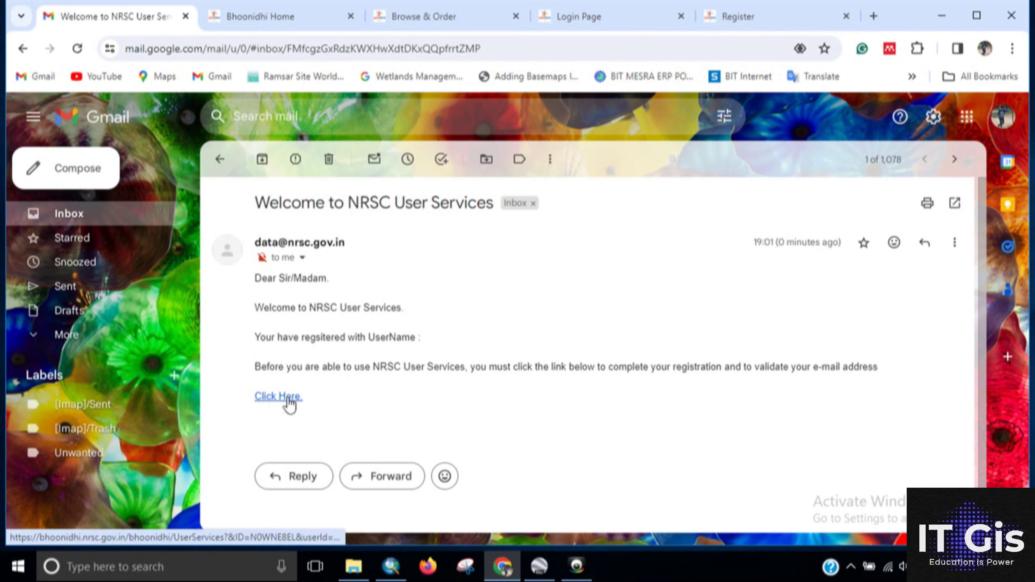
pyautogui.click(279, 396)
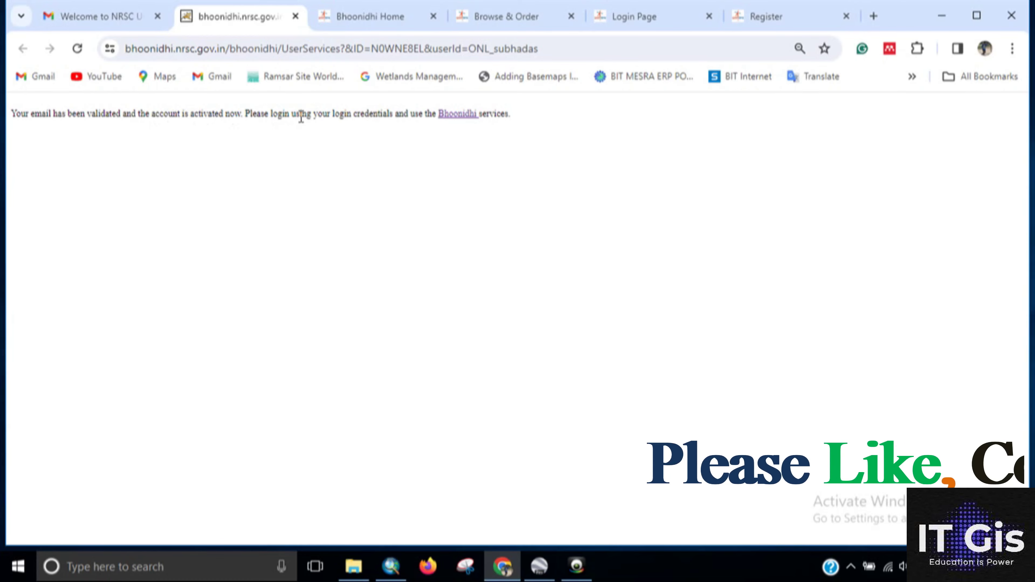
pyautogui.click(296, 16)
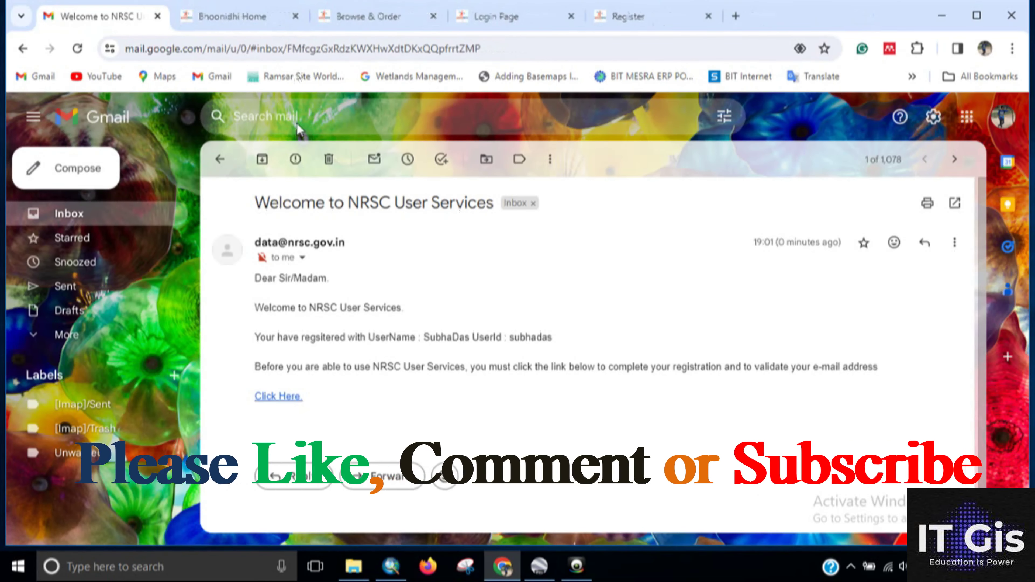
pyautogui.click(255, 18)
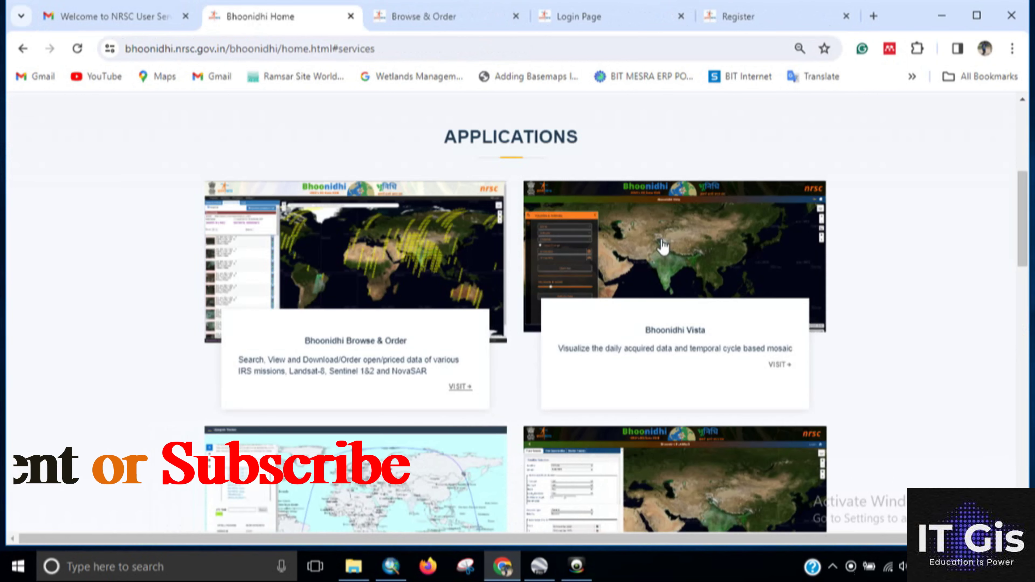
# Step: Sign in to Bhoonidhi from the Browse & Order page with the user ID and password
pyautogui.hotkey('ctrl', 'Tab')
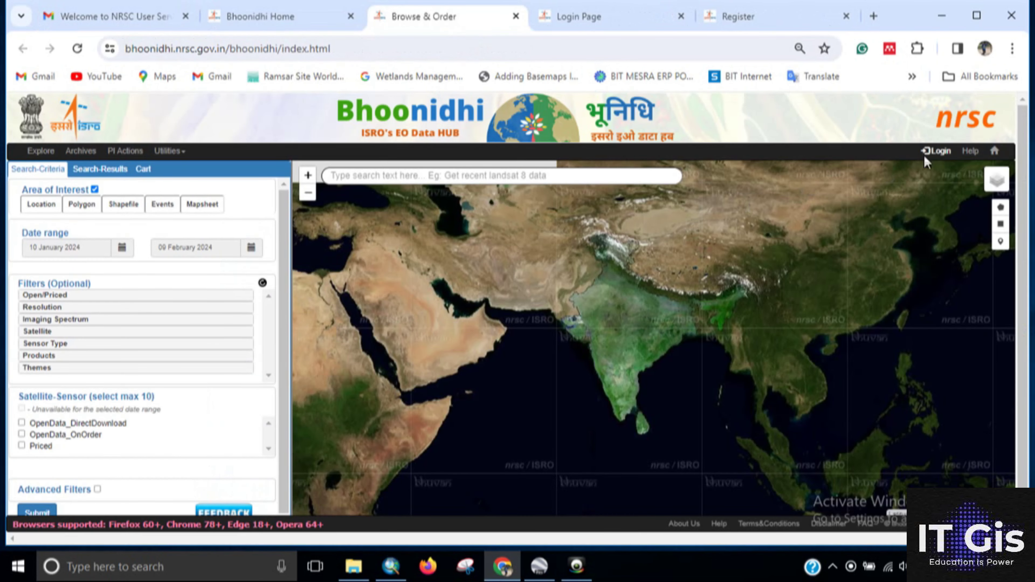
pyautogui.click(933, 152)
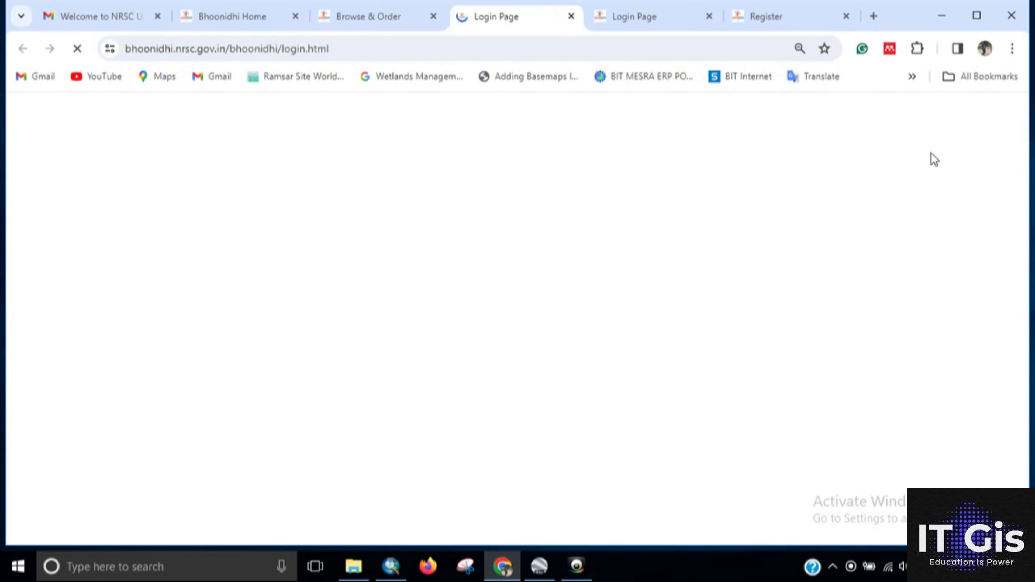
pyautogui.click(447, 308)
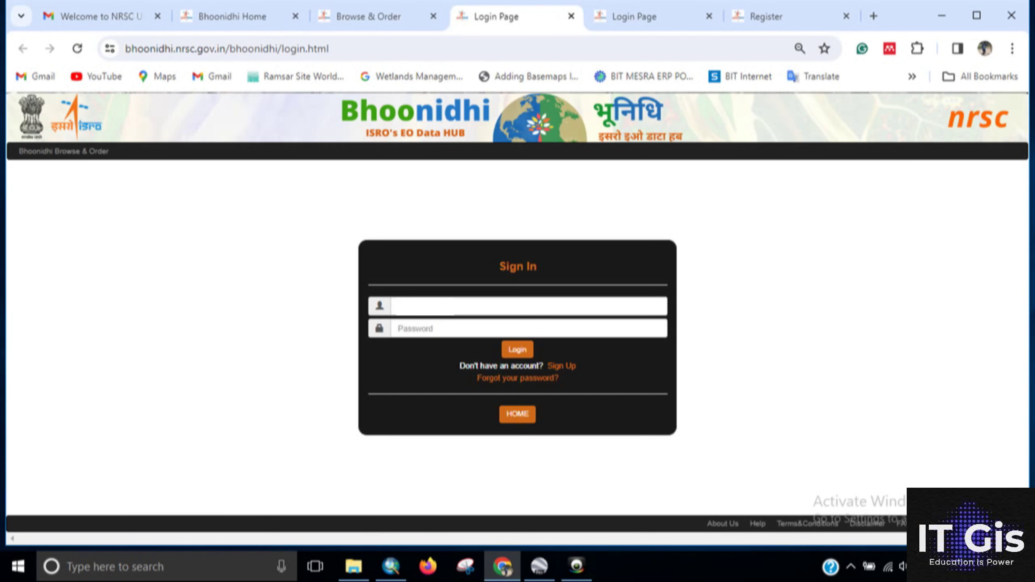
pyautogui.click(461, 328)
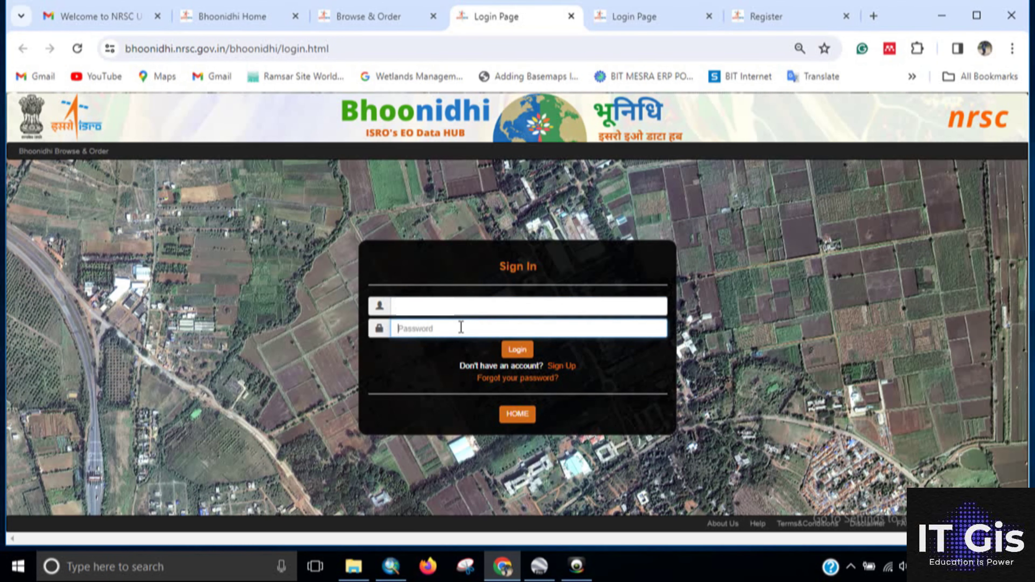
pyautogui.hotkey('ctrl', 'v')
pyautogui.click(516, 349)
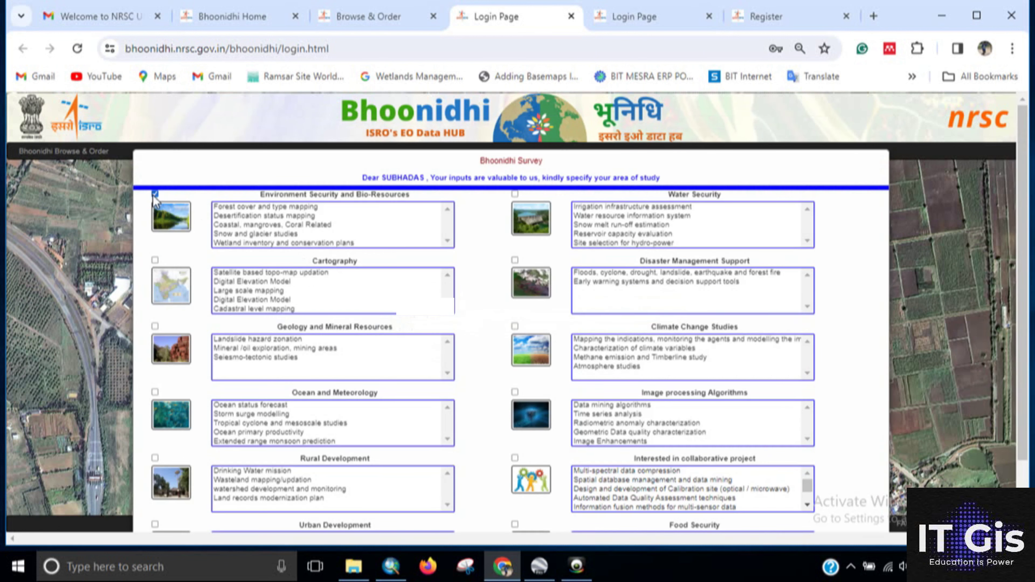
# Step: Answer the survey with Environment Security and 'Coastal, mangroves, Coral Related' as study area
pyautogui.click(155, 194)
pyautogui.click(233, 225)
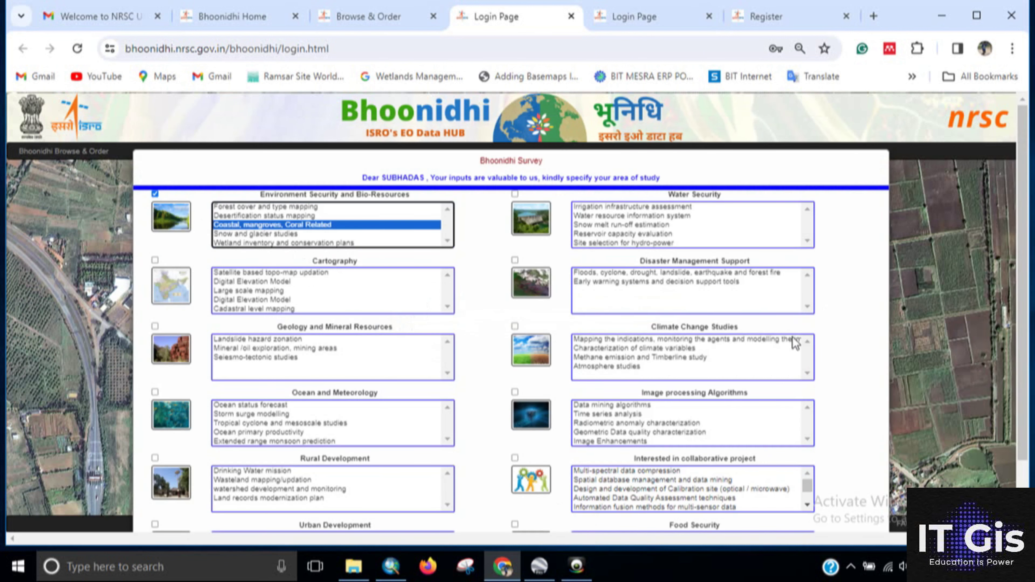
pyautogui.moveTo(1023, 269); pyautogui.dragTo(1022, 444)
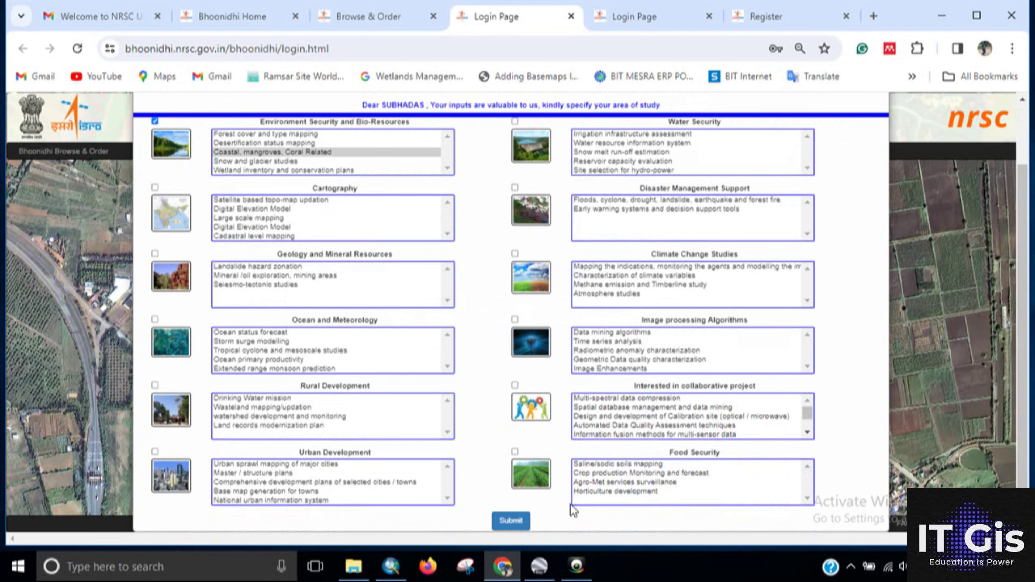
pyautogui.click(518, 521)
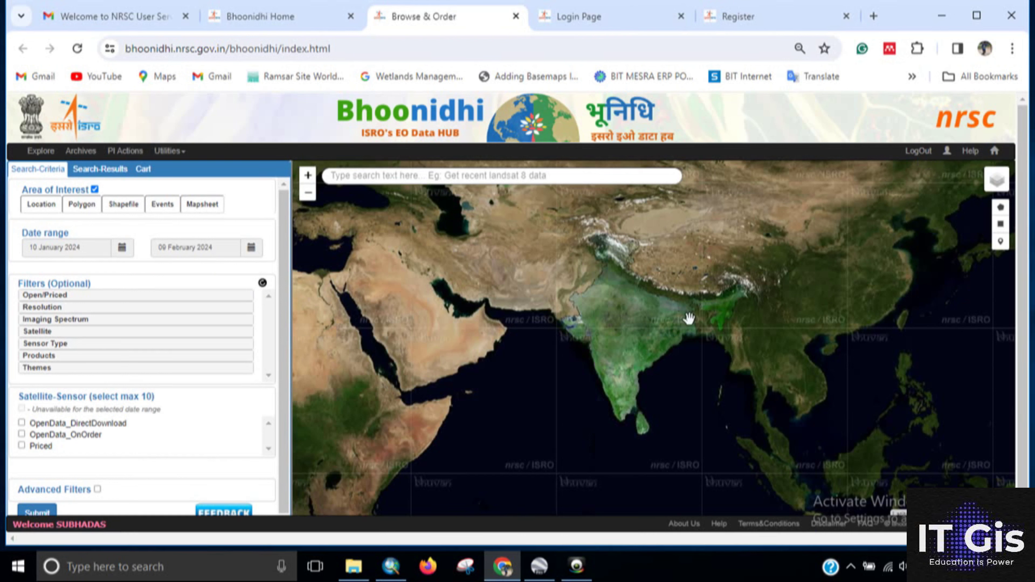
# Step: Switch the area of interest to Location, try place name 'kolk', then dismiss the suggestions
pyautogui.click(32, 206)
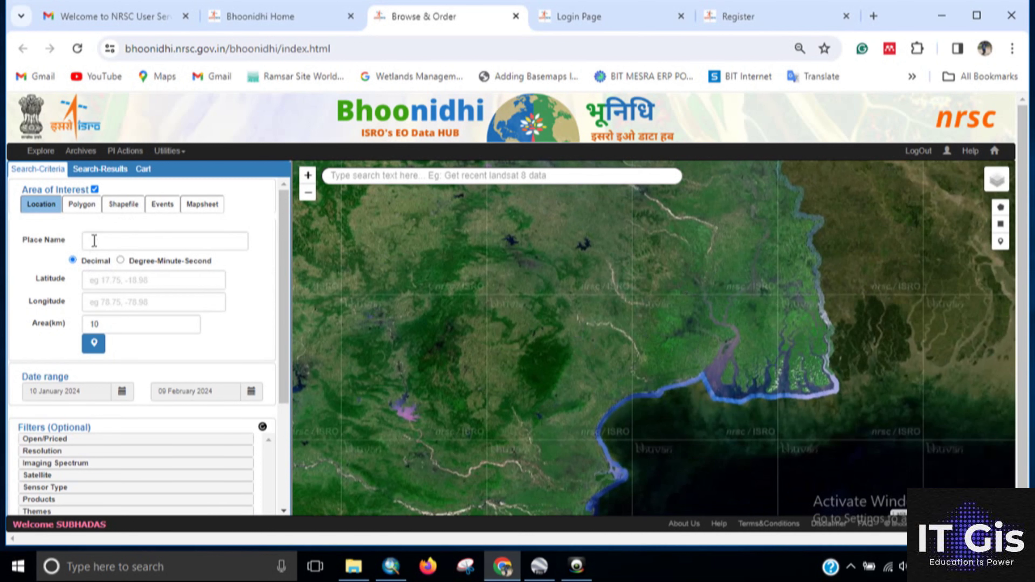
pyautogui.click(94, 241)
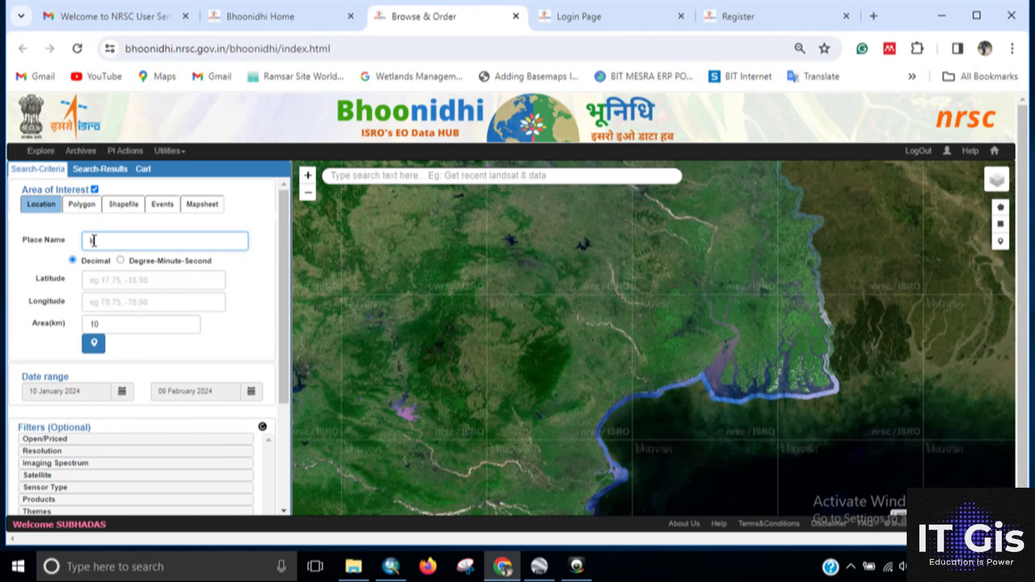
pyautogui.write('ko')
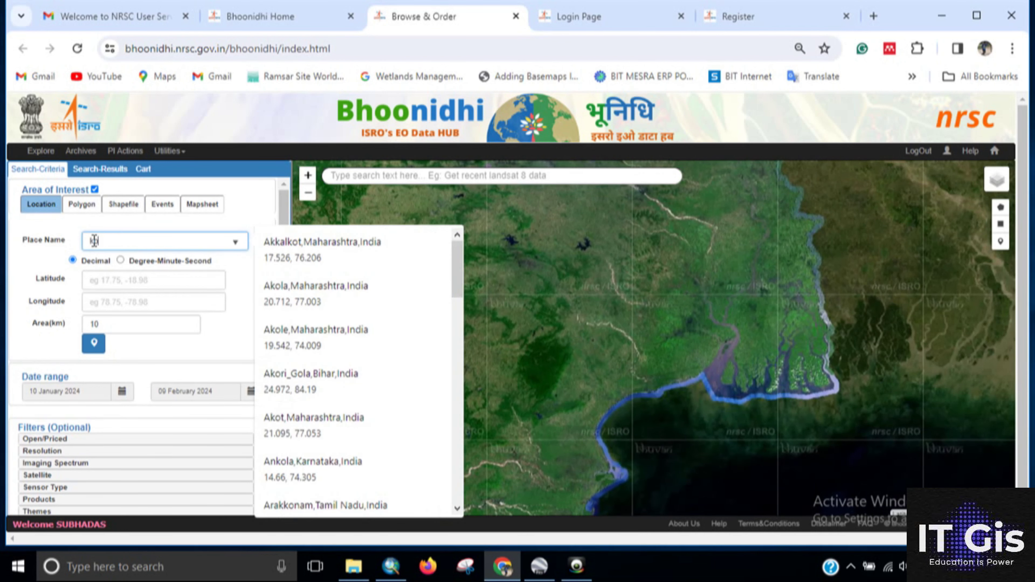
pyautogui.write('l')
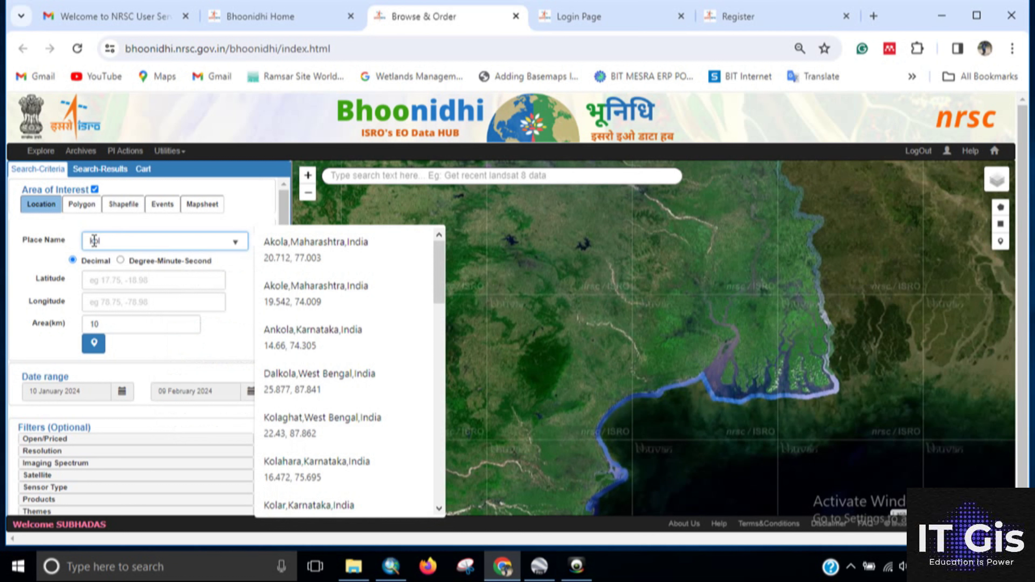
pyautogui.write('k')
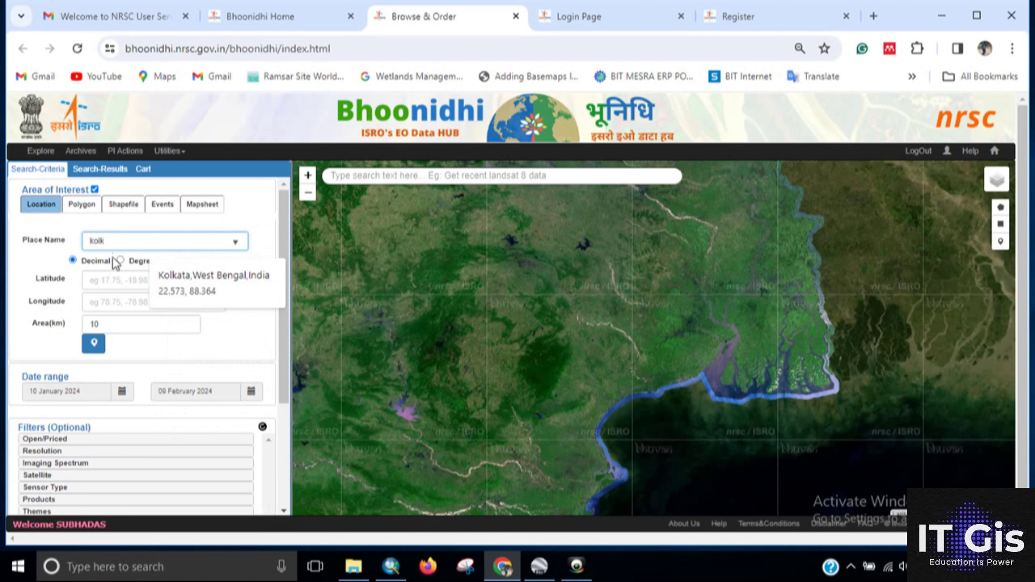
pyautogui.click(192, 290)
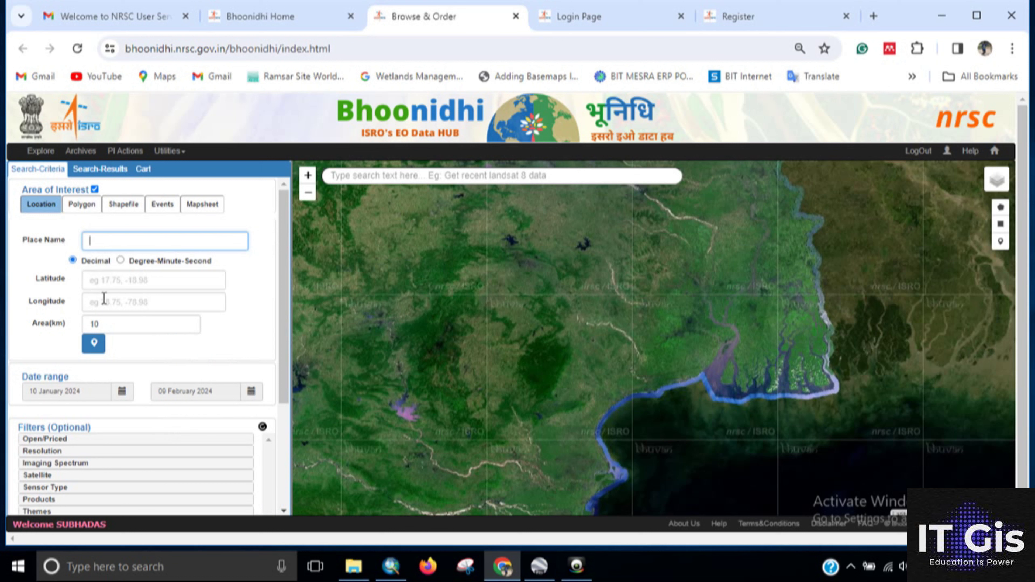
# Step: Choose User Shapefile under the Shapefile tab and load BOUNDARY.zip from the BOUNDARY folder
pyautogui.click(123, 205)
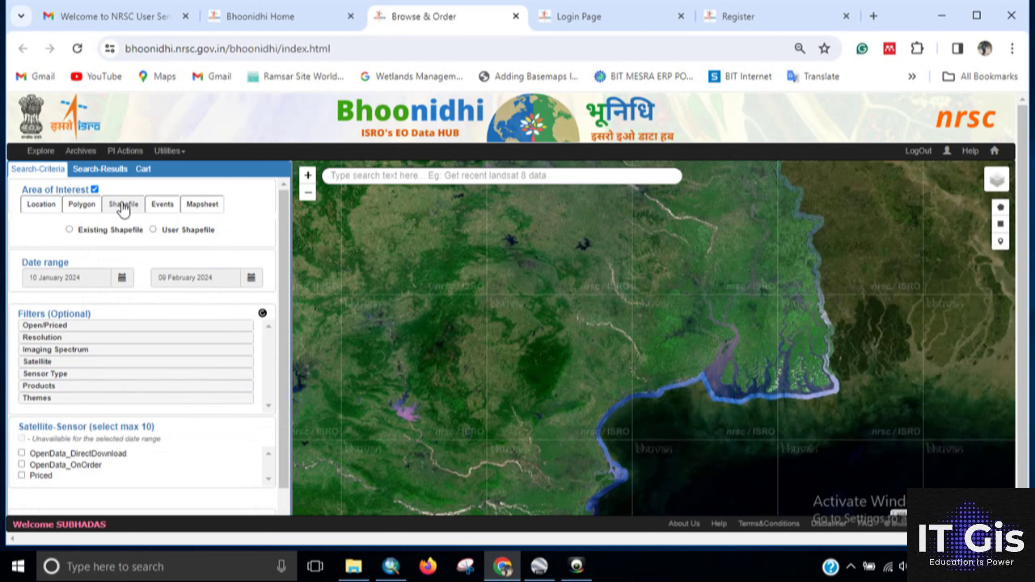
pyautogui.click(153, 230)
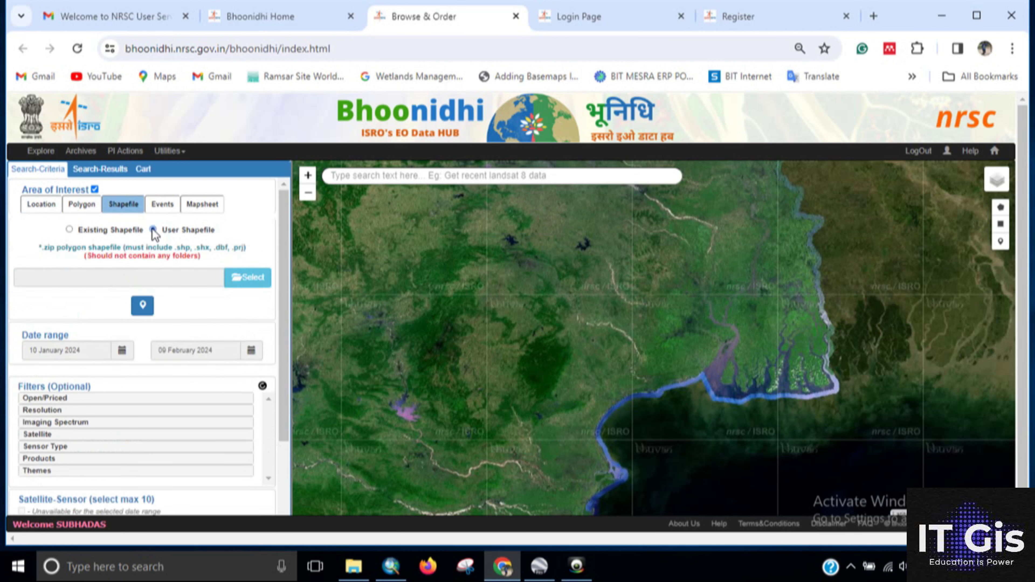
pyautogui.click(246, 282)
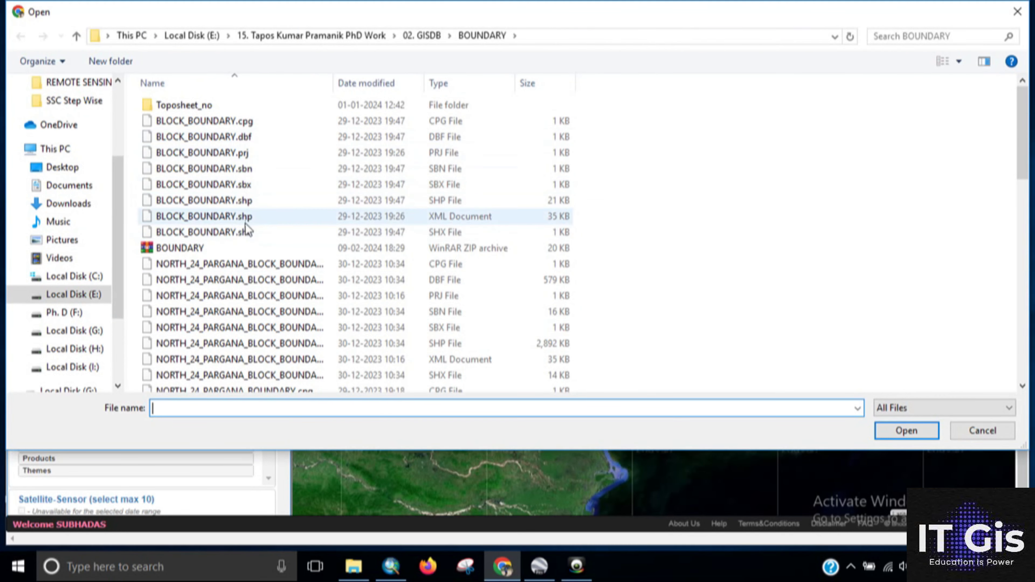
pyautogui.click(245, 231)
pyautogui.moveTo(248, 222)
pyautogui.mouseDown()
pyautogui.moveTo(247, 180)
pyautogui.moveTo(249, 233)
pyautogui.mouseUp()
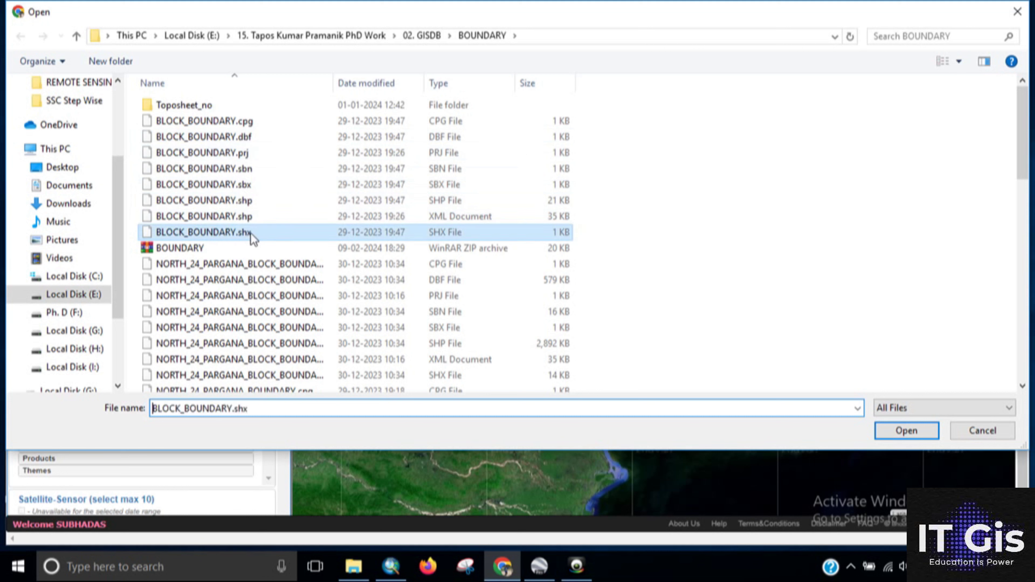
pyautogui.click(251, 252)
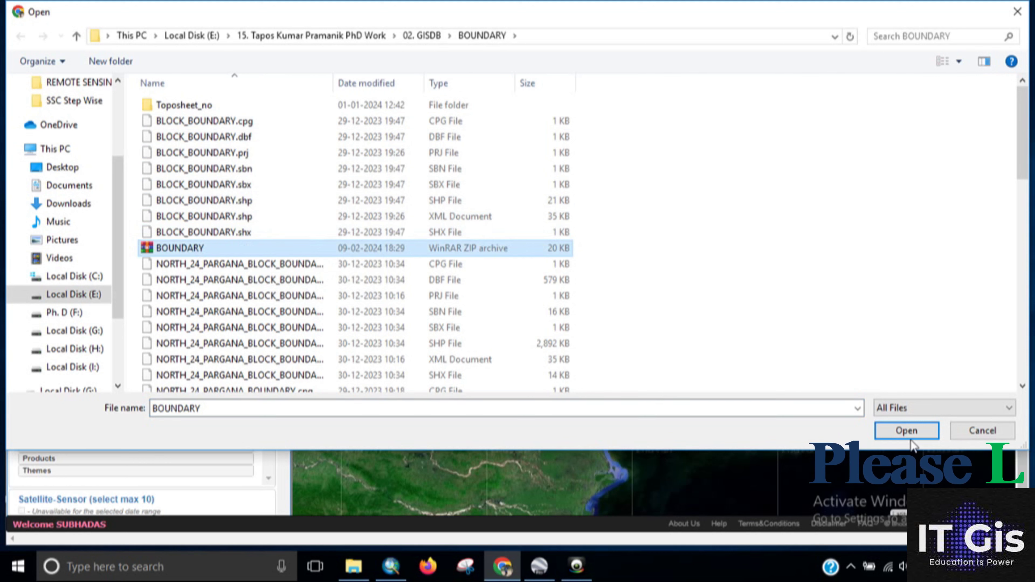
pyautogui.click(893, 430)
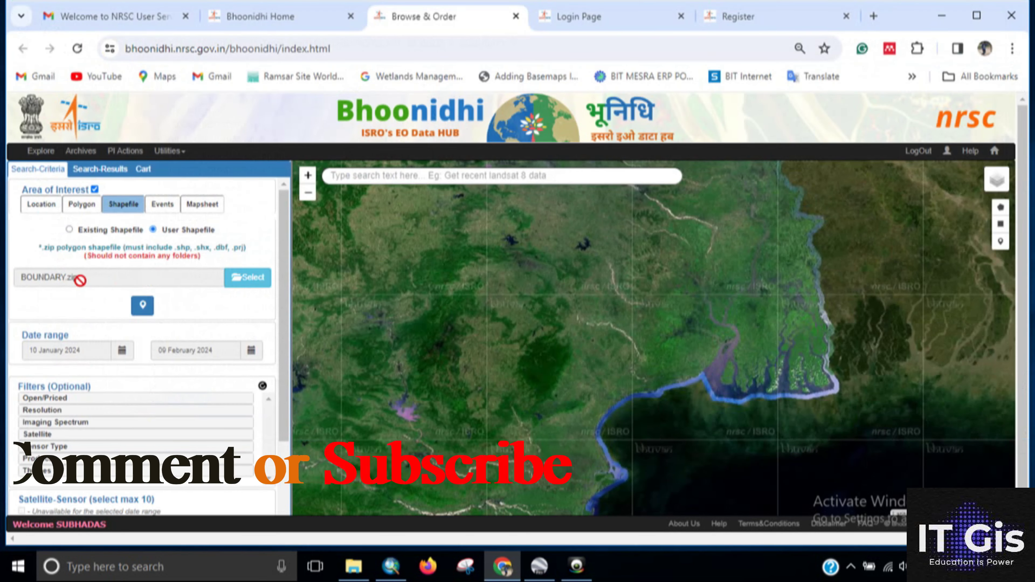
# Step: Show the boundary on the map and filter to 5m–25m medium resolution and Optical spectrum
pyautogui.click(142, 306)
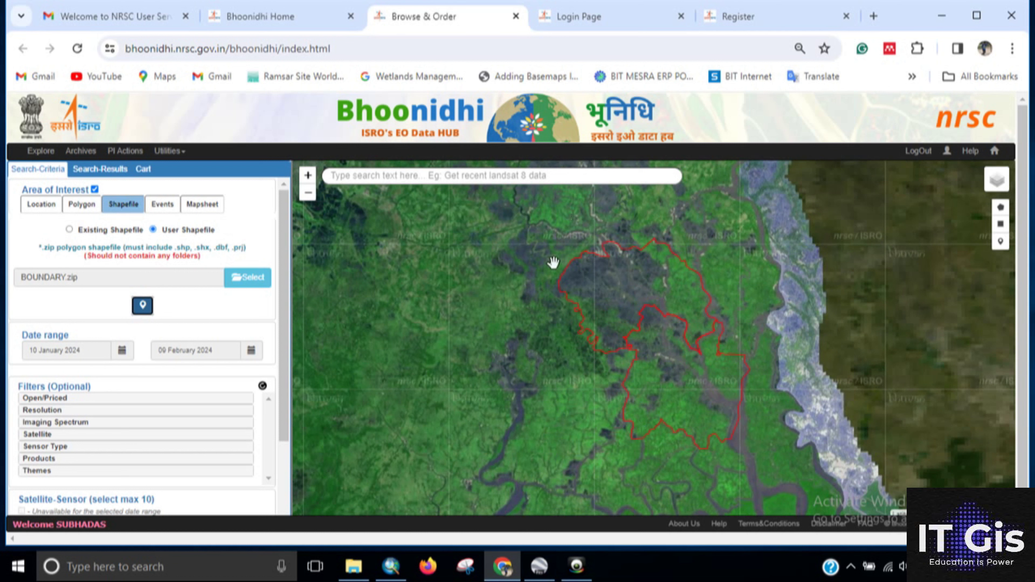
pyautogui.click(58, 399)
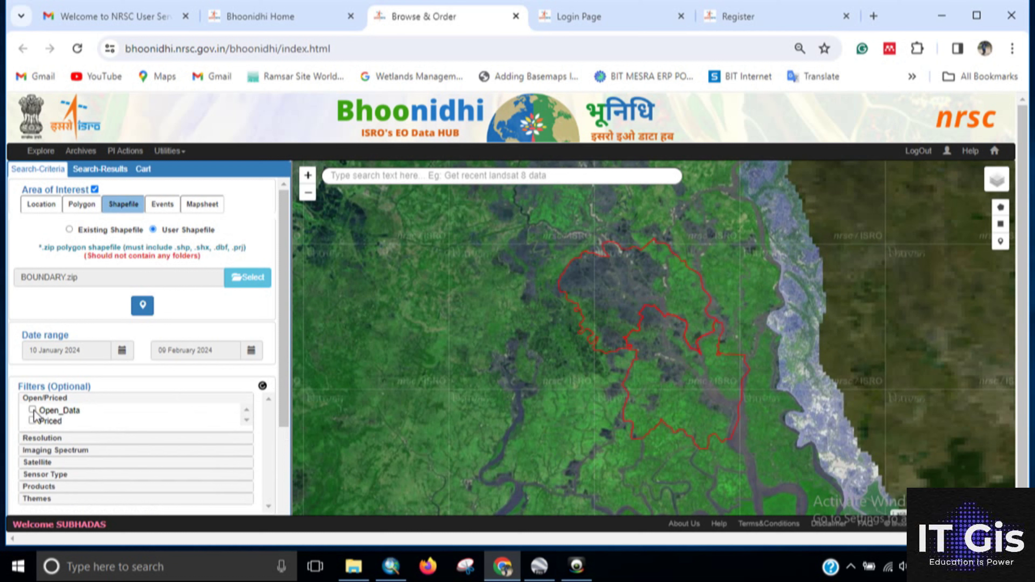
pyautogui.click(61, 437)
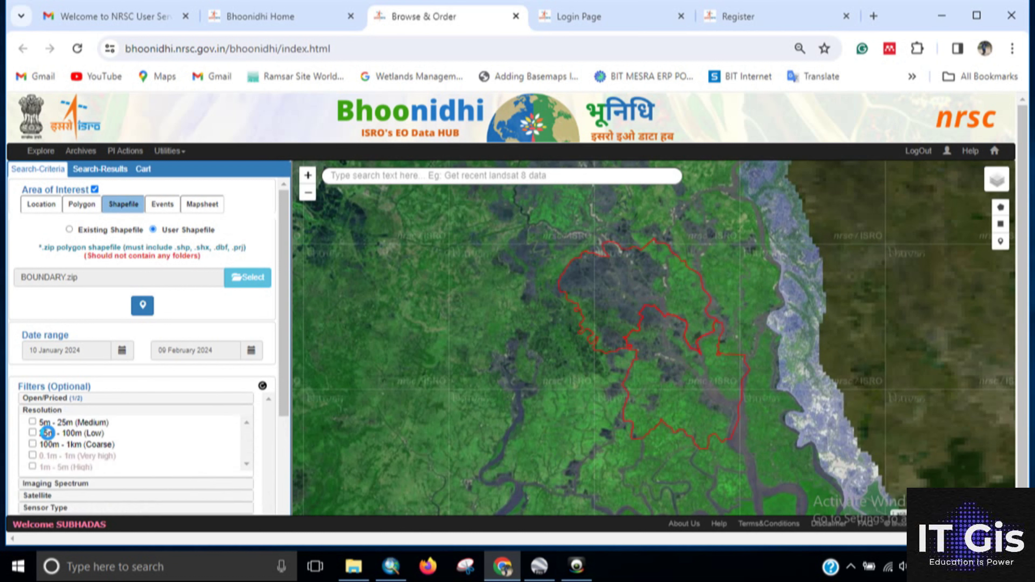
pyautogui.click(32, 422)
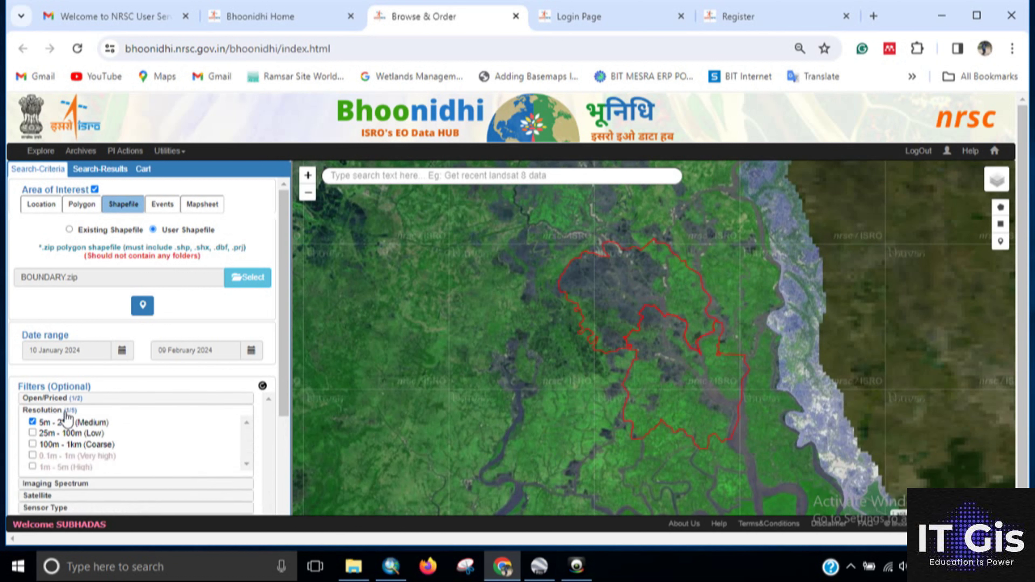
pyautogui.click(41, 411)
pyautogui.click(45, 425)
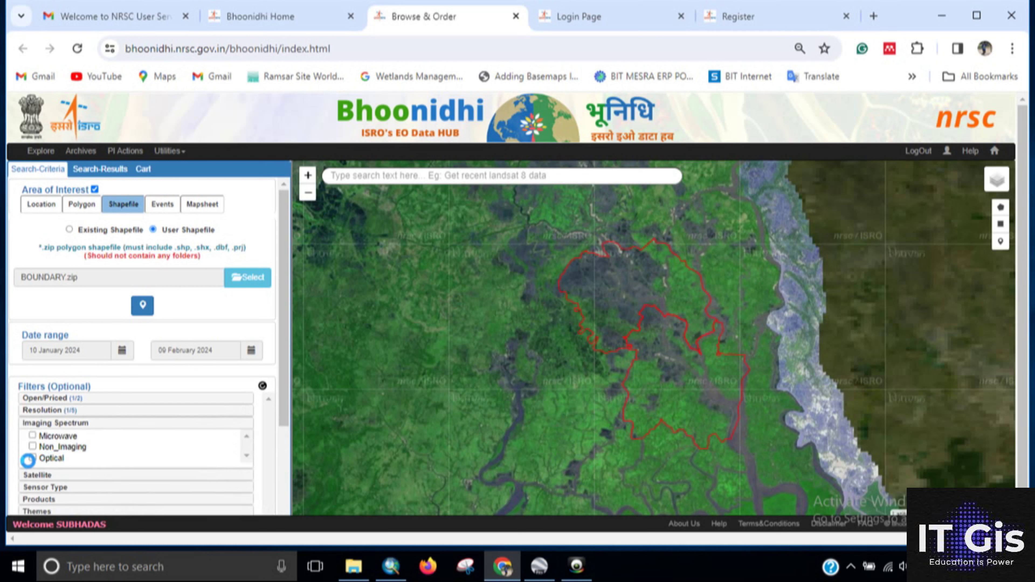
pyautogui.click(32, 456)
pyautogui.click(51, 423)
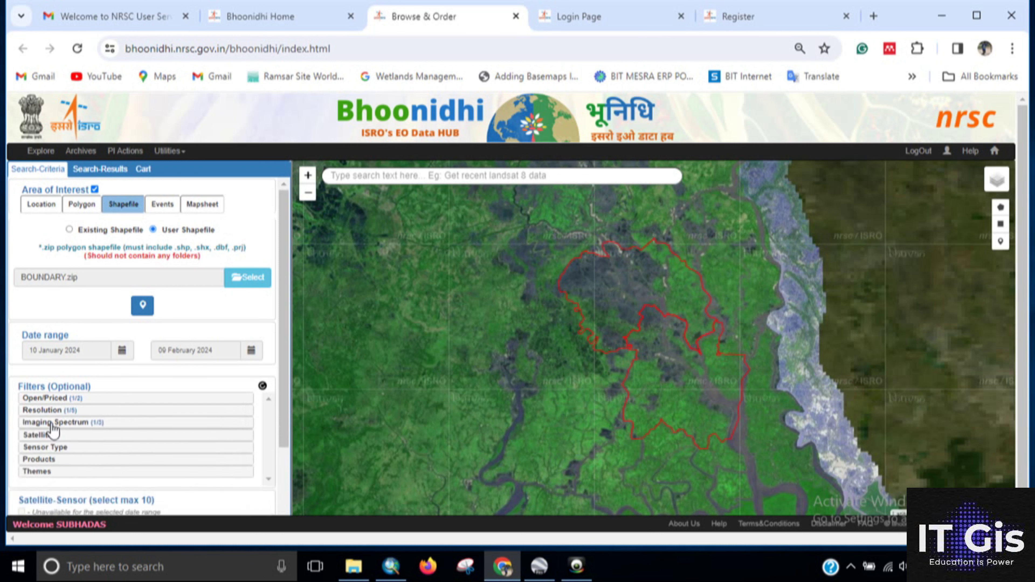
# Step: Filter satellites to ResourceSat-2 and ResourceSat-2A, and products to Level-2_GeoreferencedTerrain
pyautogui.click(40, 434)
pyautogui.scroll(-2, 139, 422)
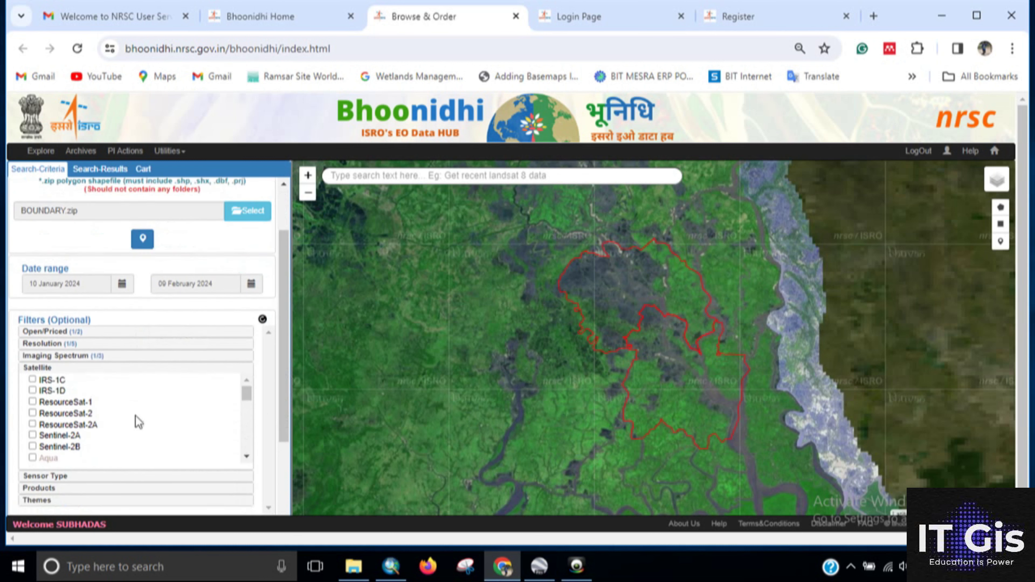
pyautogui.click(33, 414)
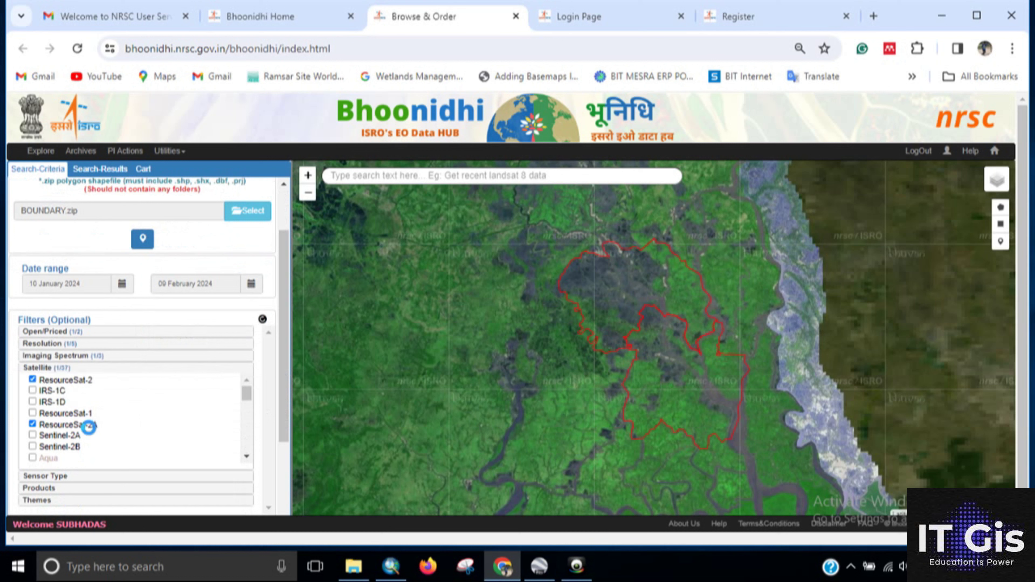
pyautogui.click(69, 368)
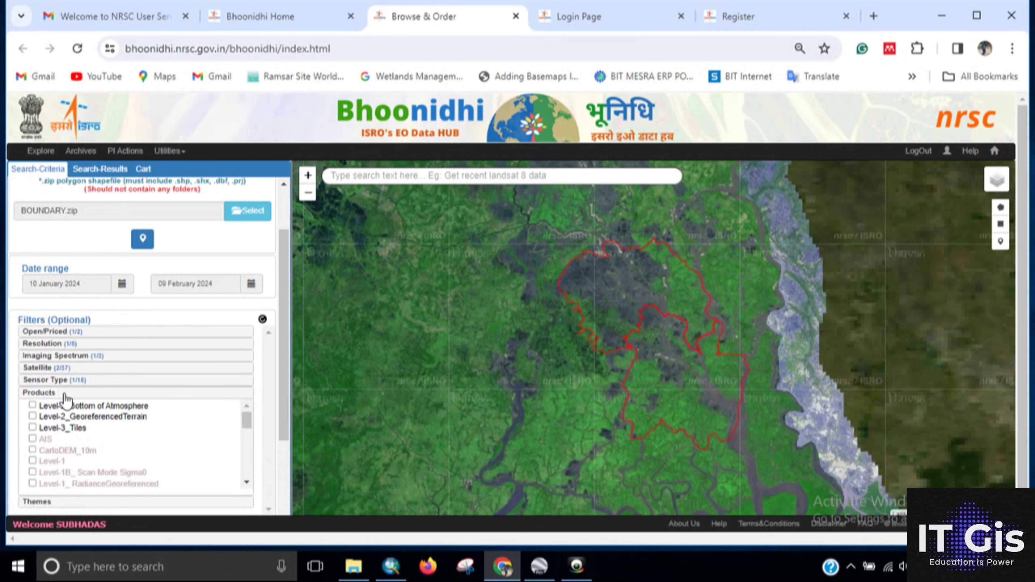
pyautogui.click(81, 412)
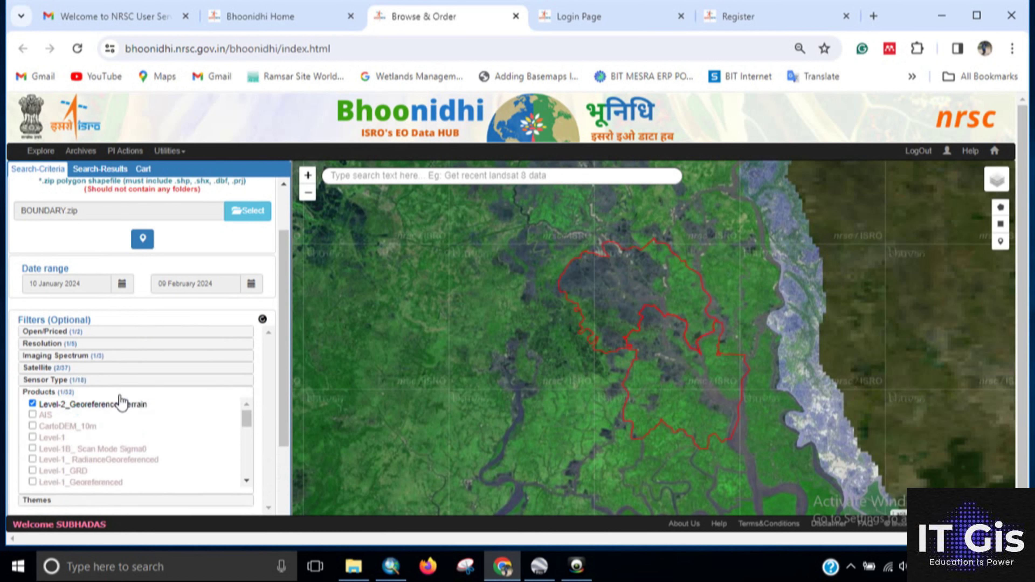
pyautogui.scroll(2, 24, 403)
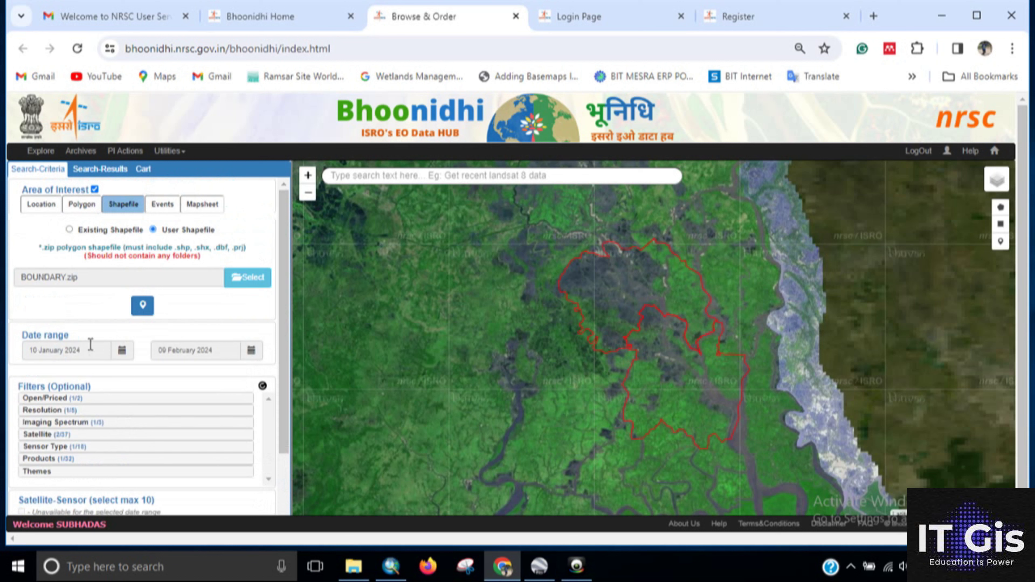
# Step: Set the start date to 01 January 2024, include OpenData_DirectDownload LISS4 sensors, and run the search
pyautogui.click(121, 354)
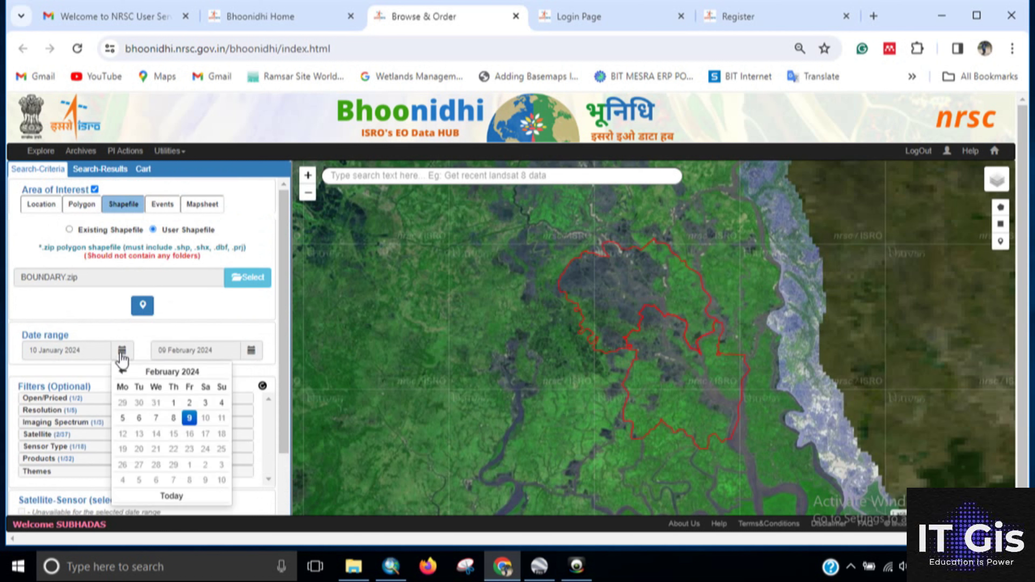
pyautogui.click(123, 371)
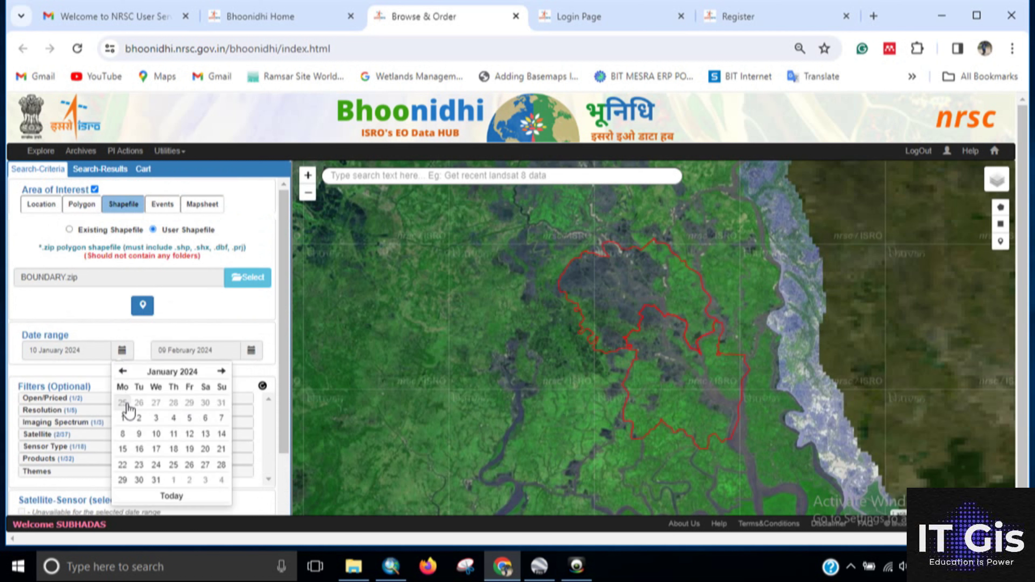
pyautogui.click(125, 418)
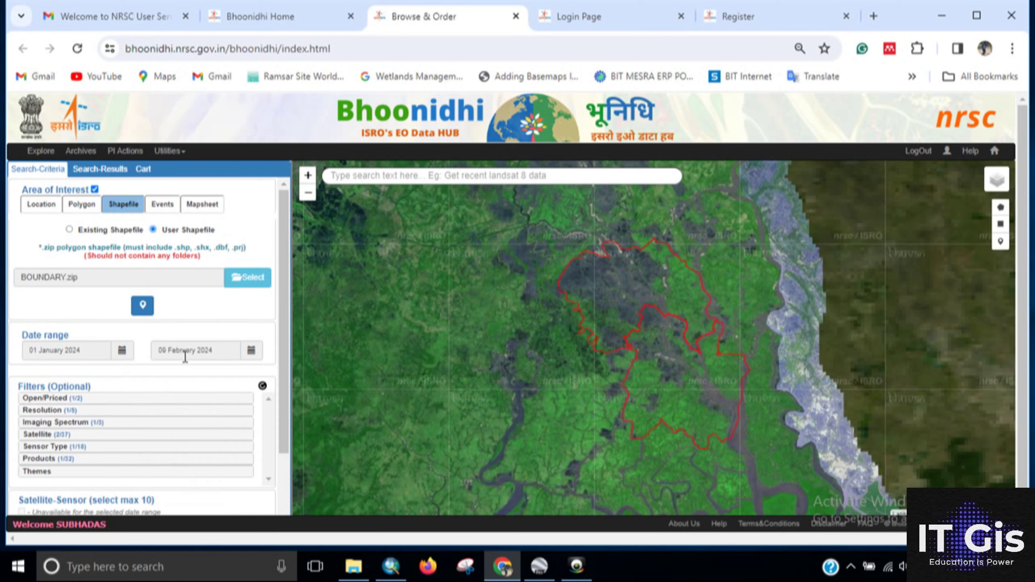
pyautogui.moveTo(279, 327); pyautogui.dragTo(279, 387)
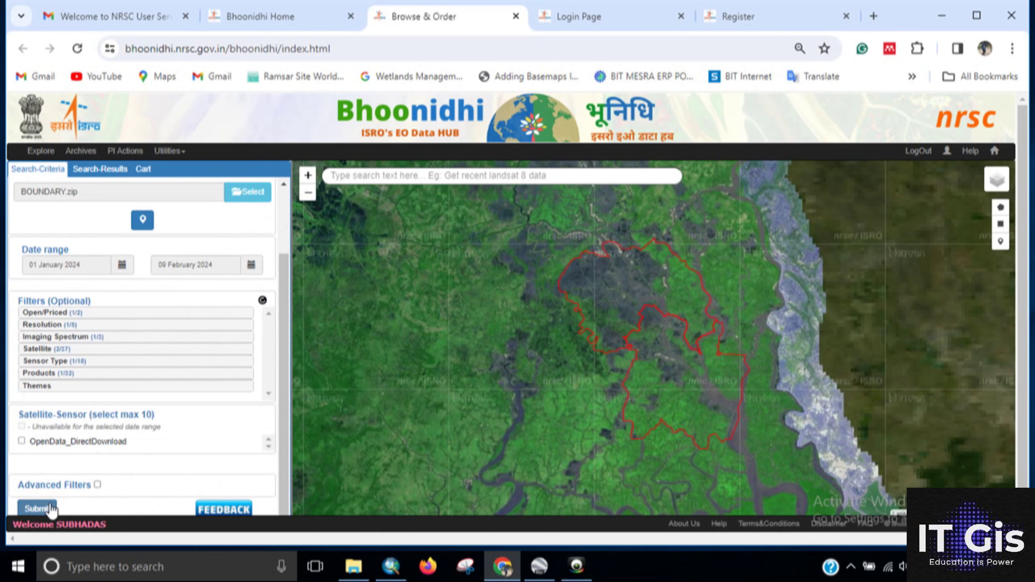
pyautogui.click(22, 441)
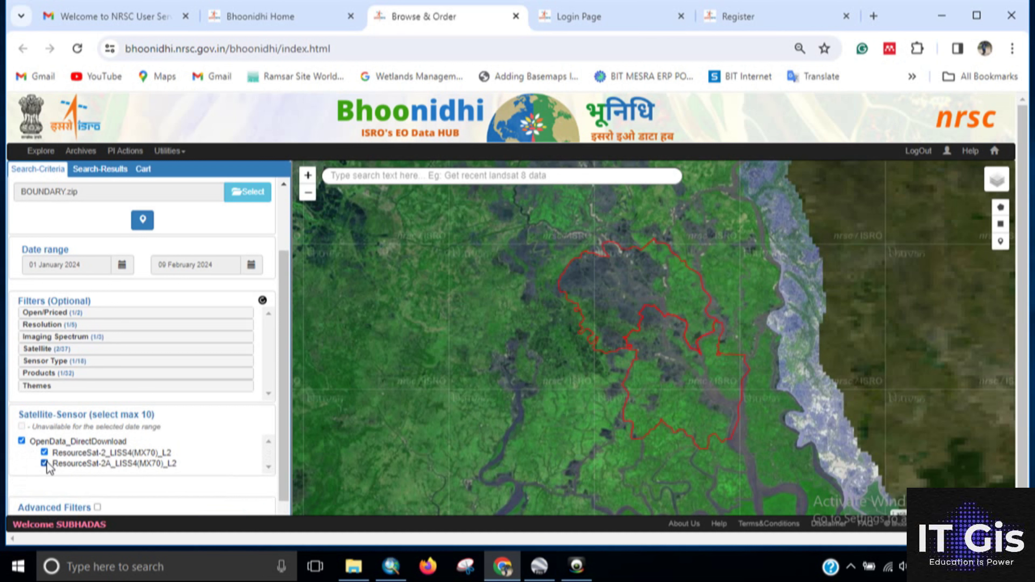
pyautogui.scroll(-1, 46, 467)
pyautogui.click(36, 510)
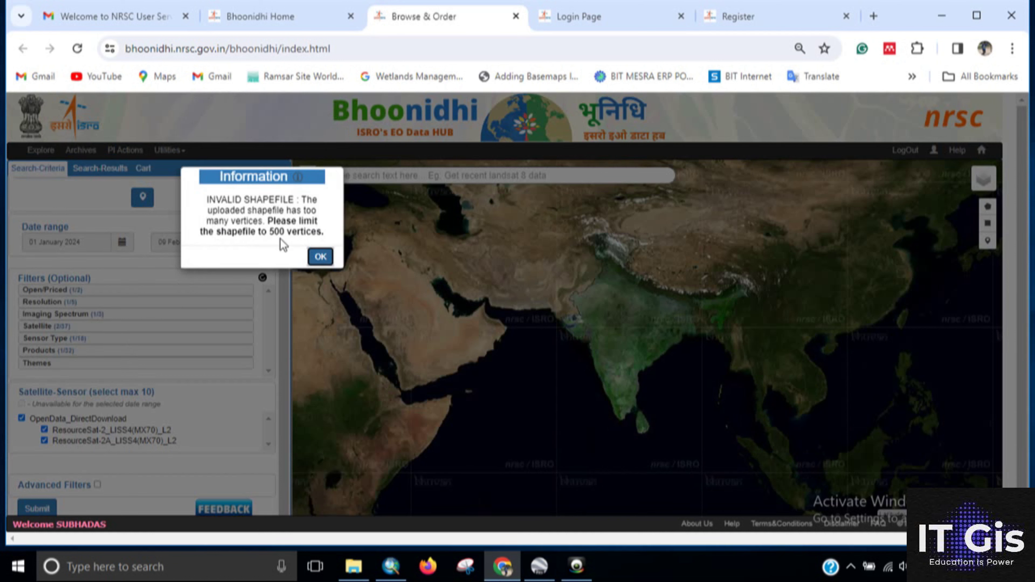
# Step: Dismiss the invalid shapefile message and locate the uploaded shapefile area on the map
pyautogui.click(322, 257)
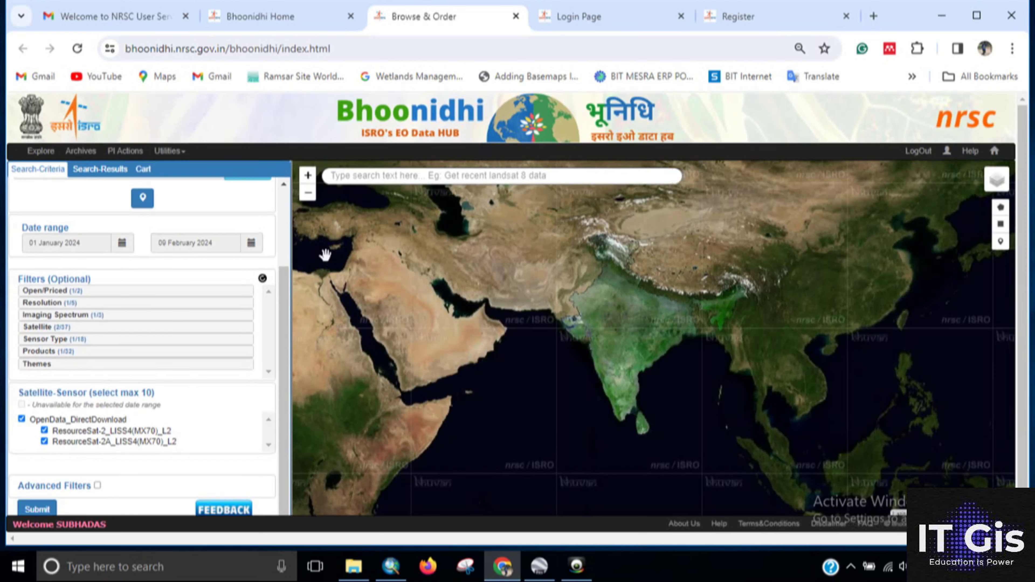
pyautogui.moveTo(286, 298); pyautogui.dragTo(286, 209)
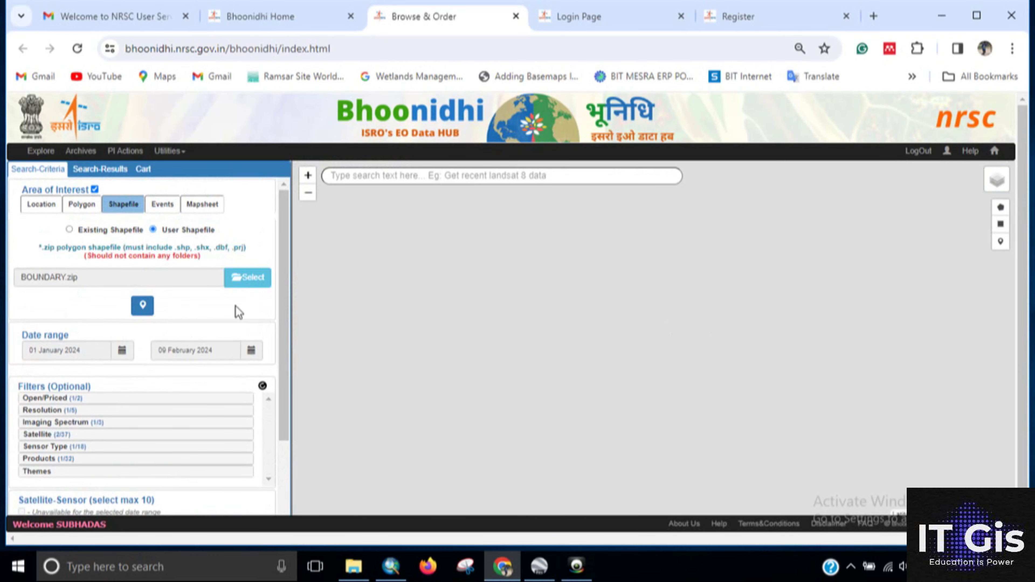
pyautogui.click(142, 305)
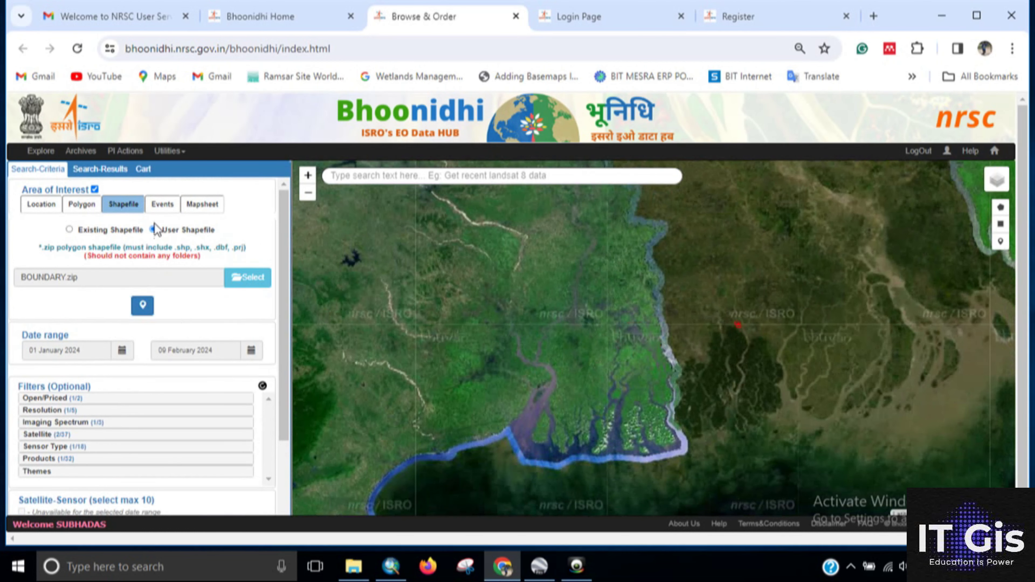
# Step: Draw a rectangular search area over the delta using the Location mode
pyautogui.click(36, 205)
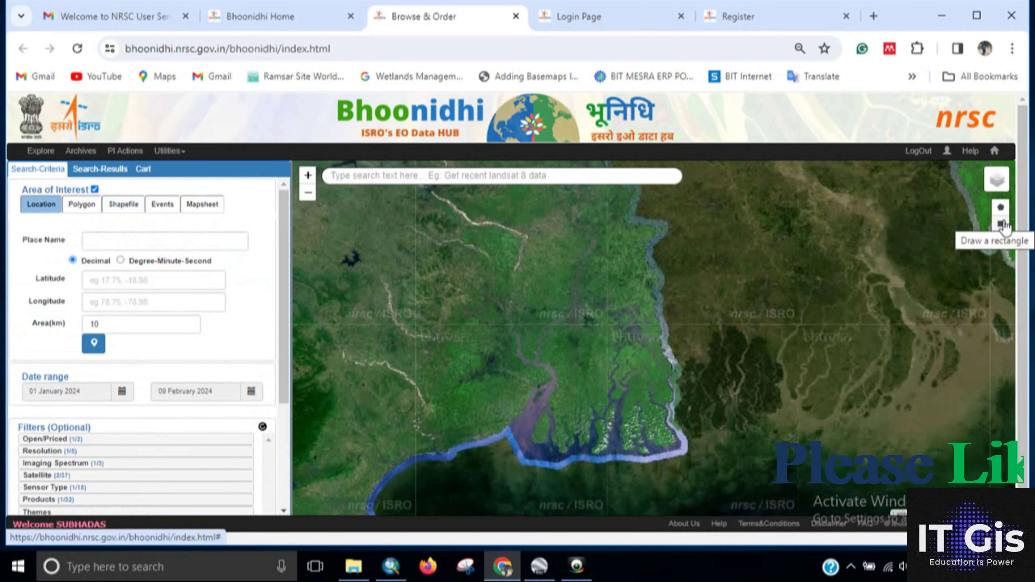
pyautogui.click(1003, 225)
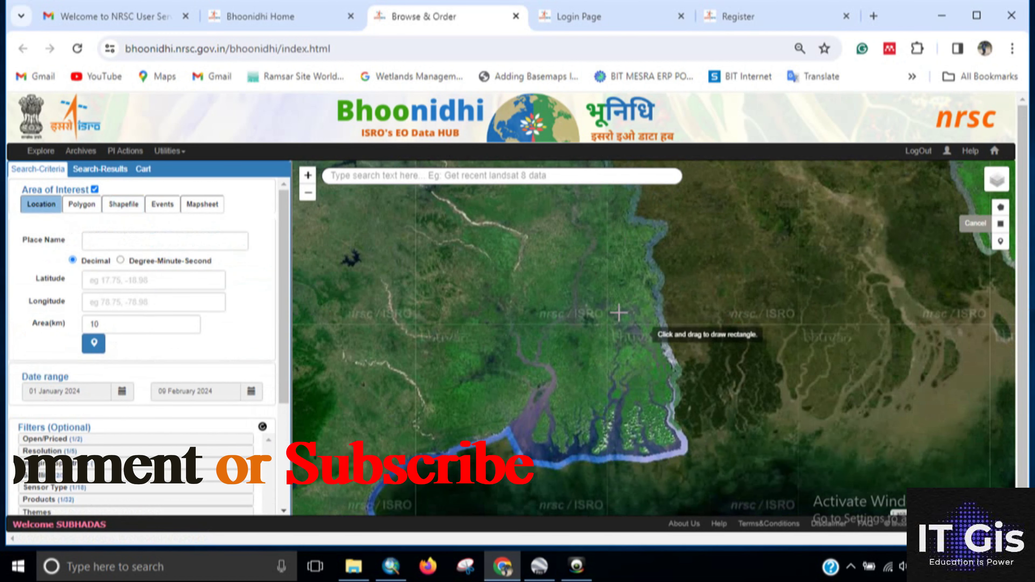
pyautogui.moveTo(584, 293); pyautogui.dragTo(661, 354)
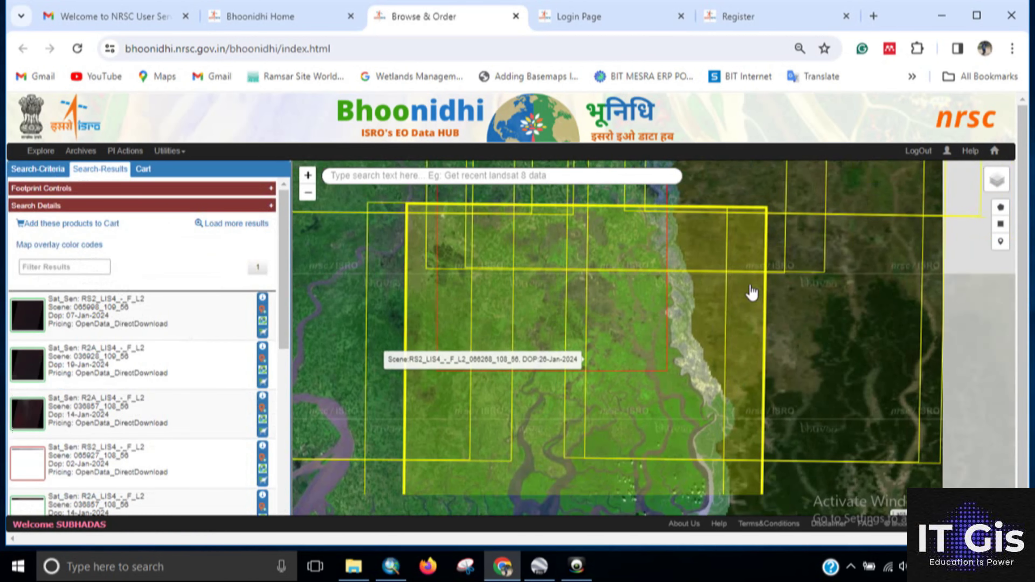
# Step: Centre the scene footprints and review the first 26-Jan-2024 RS2 LISS4 result's metadata
pyautogui.scroll(3, 608, 298)
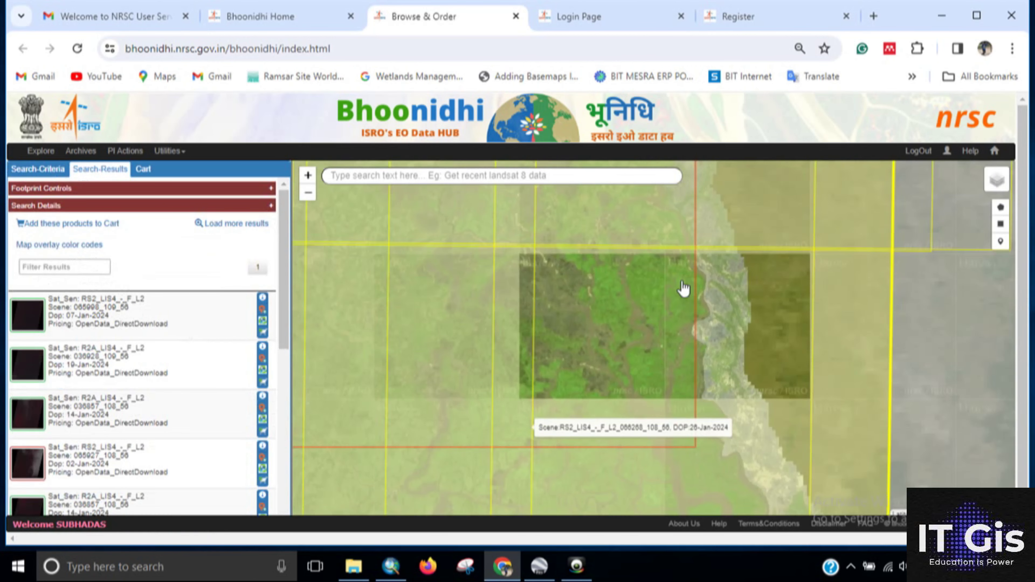
pyautogui.moveTo(683, 289); pyautogui.dragTo(606, 321)
pyautogui.scroll(-2, 606, 321)
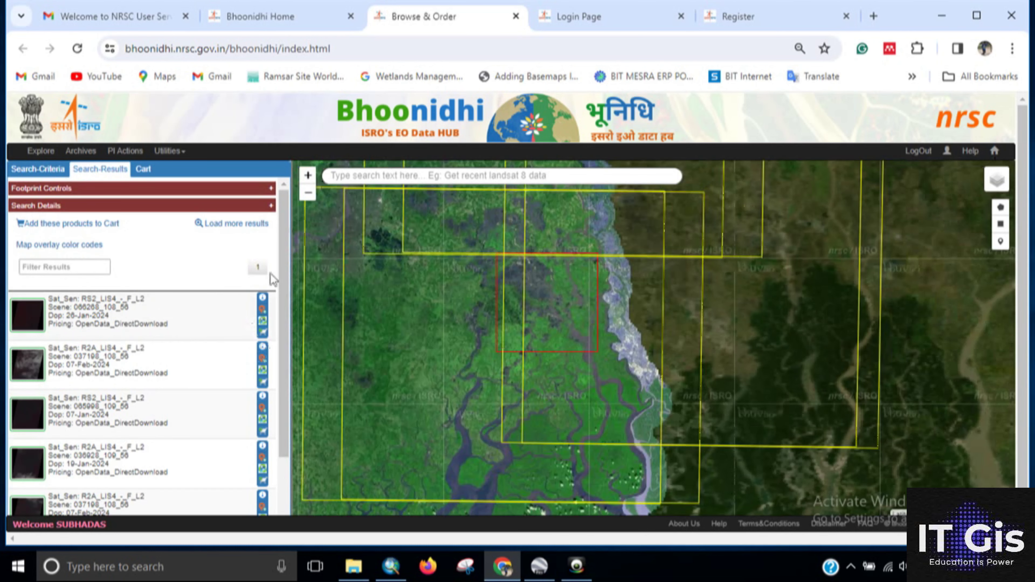
pyautogui.scroll(-2, 102, 338)
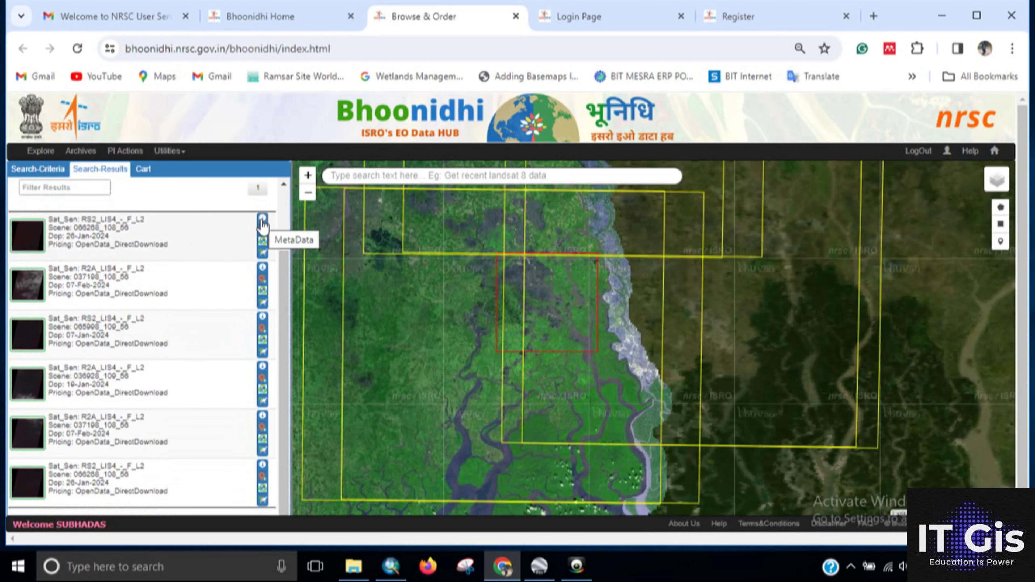
pyautogui.click(262, 220)
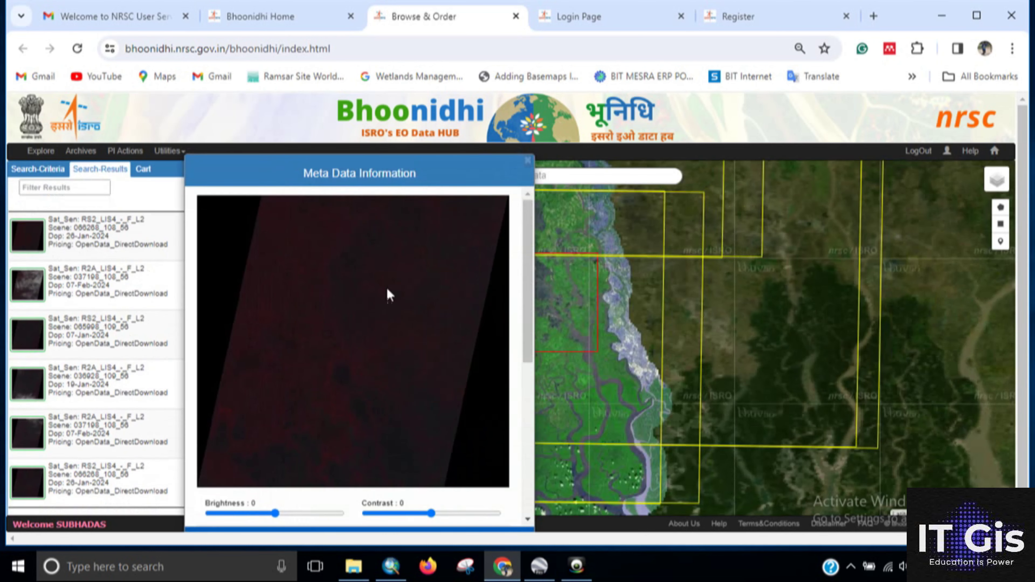
pyautogui.scroll(-4, 387, 290)
pyautogui.scroll(4, 370, 310)
pyautogui.click(527, 160)
# Step: Add the first and sixth results to the open data cart
pyautogui.click(263, 321)
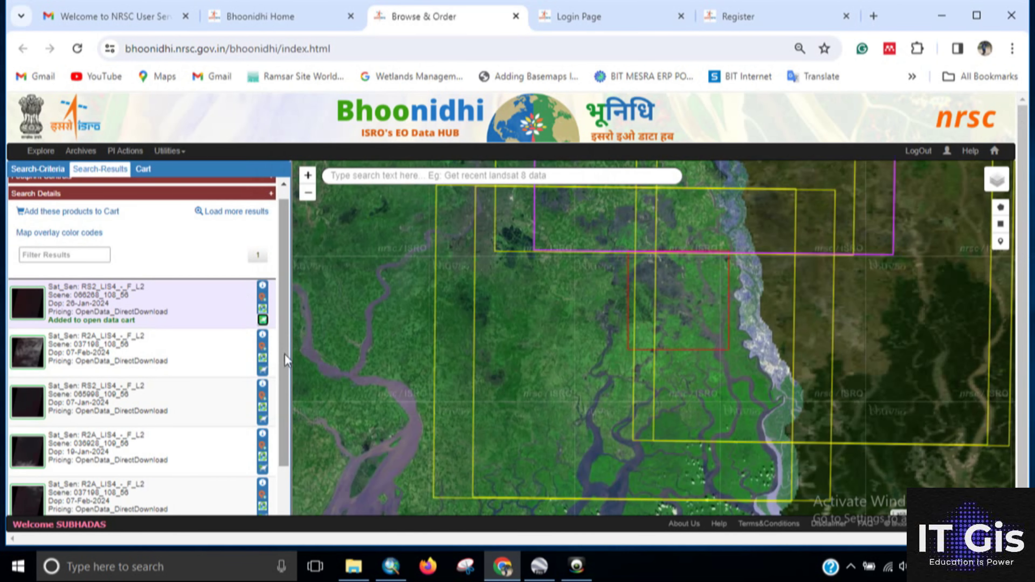
pyautogui.scroll(-2, 285, 348)
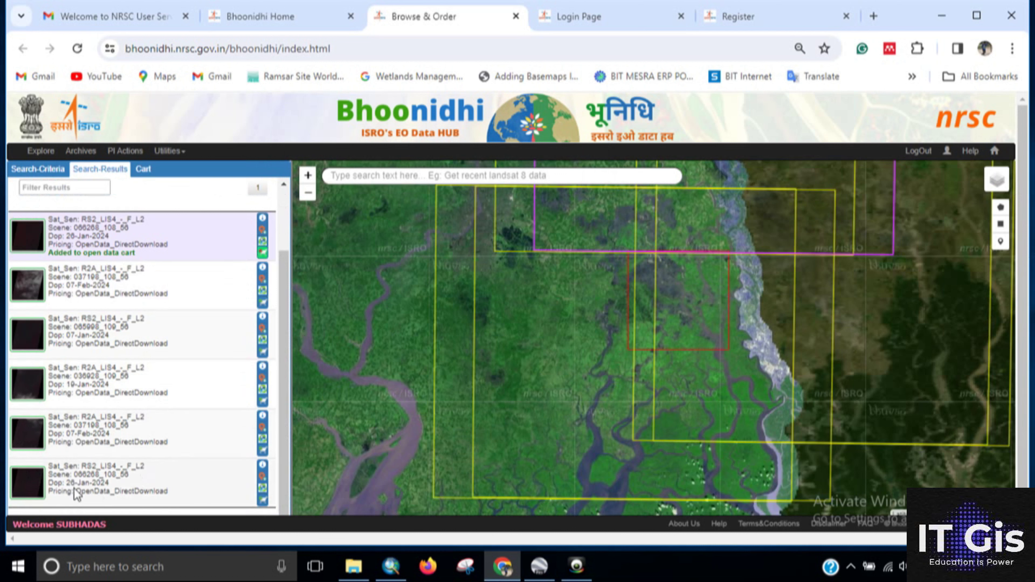
pyautogui.click(263, 502)
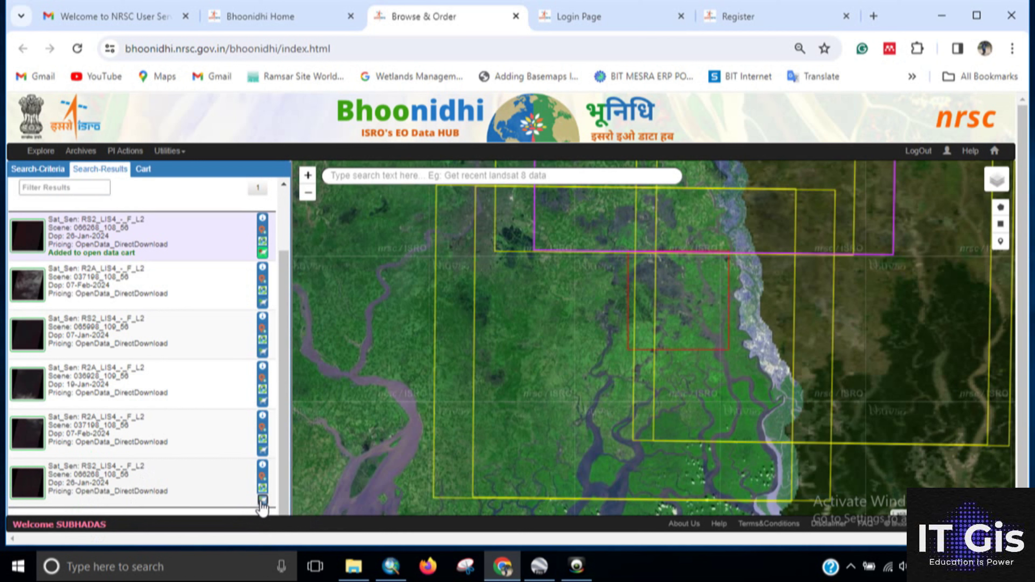
# Step: Confirm the Direct Download Cart with both 26-Jan-2024 scenes and start downloading the first
pyautogui.click(143, 168)
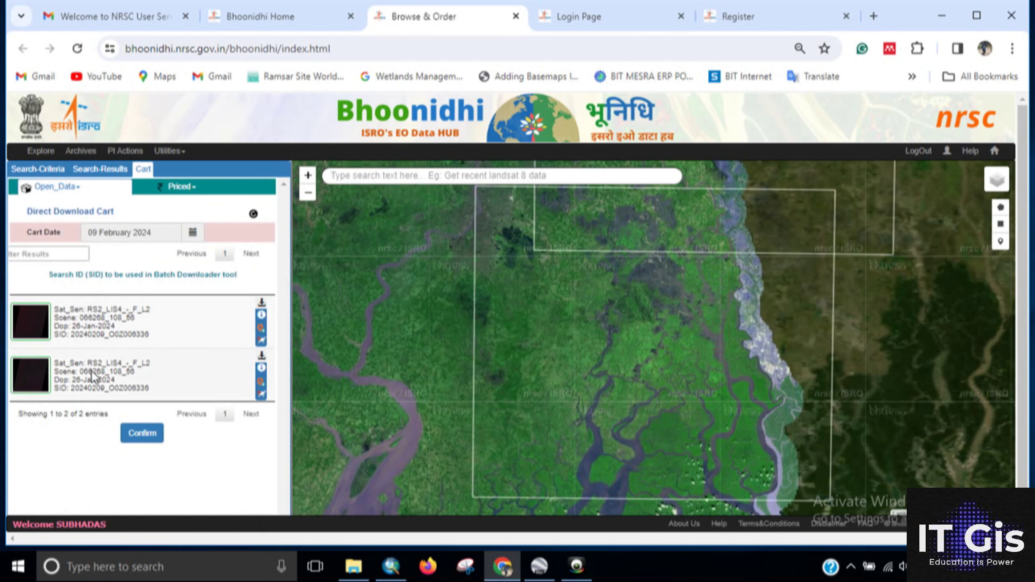
pyautogui.click(146, 434)
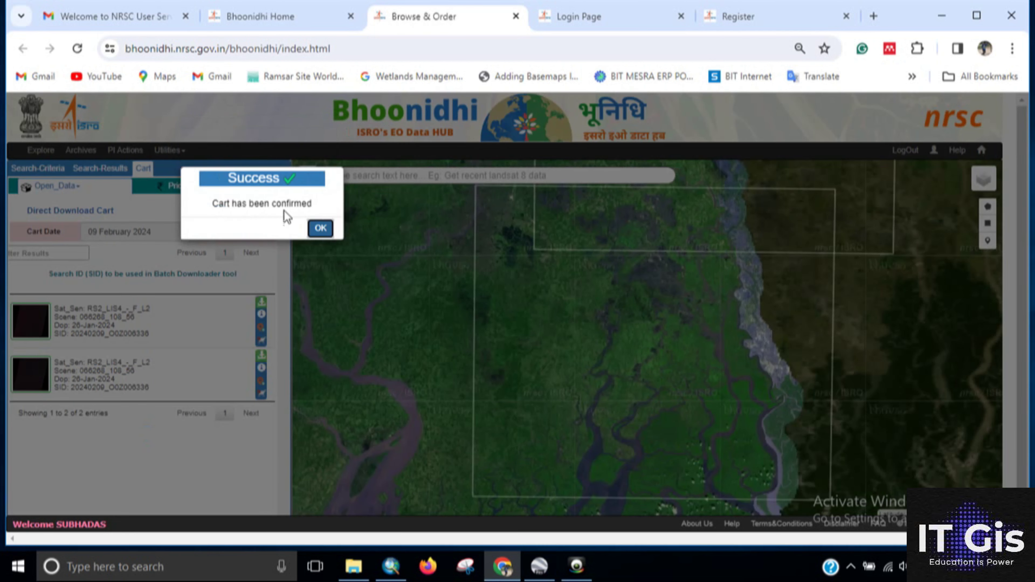
pyautogui.click(320, 228)
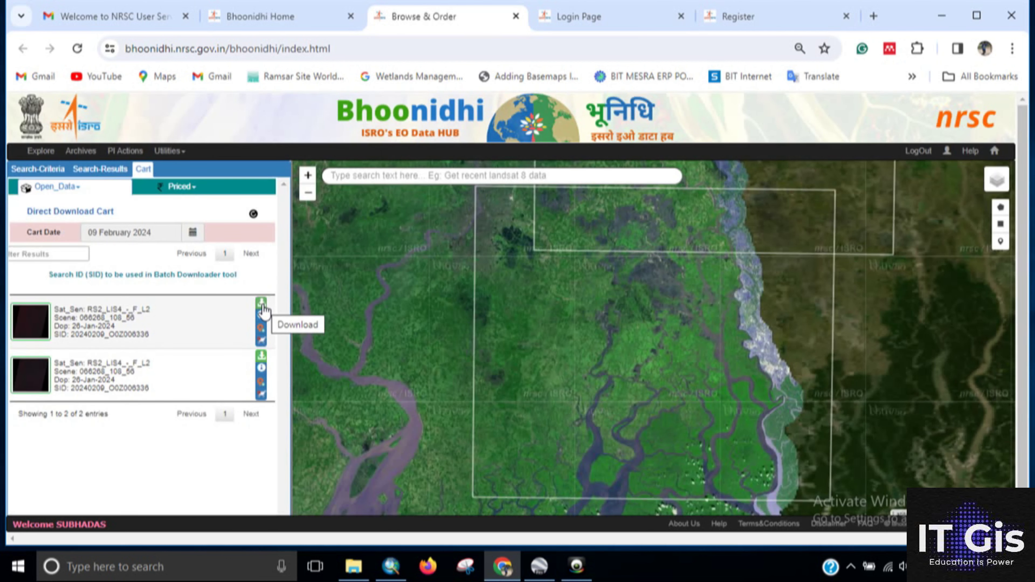
pyautogui.click(262, 305)
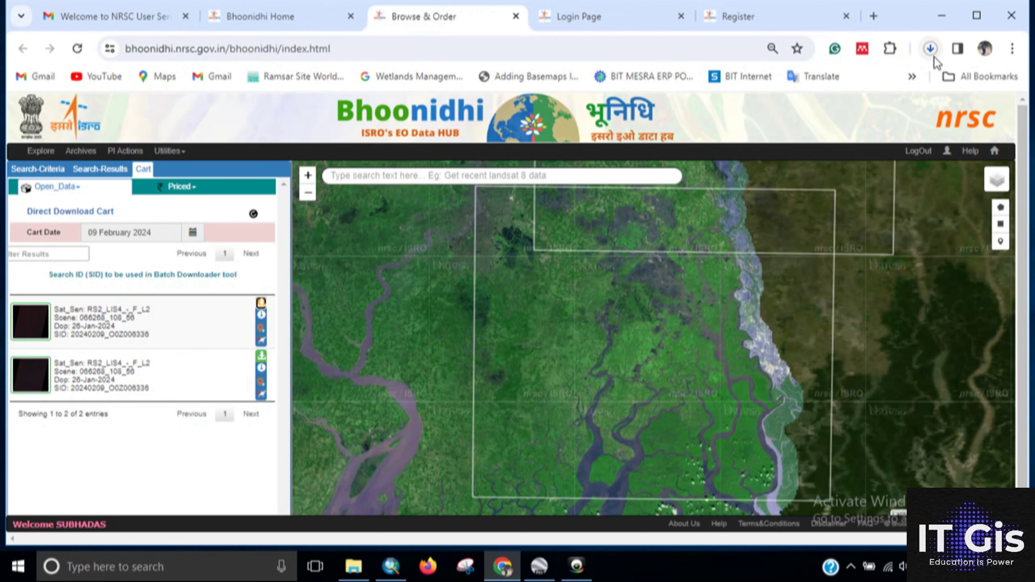
# Step: Download the second cart scene and show the downloaded zip files in their folder
pyautogui.click(262, 358)
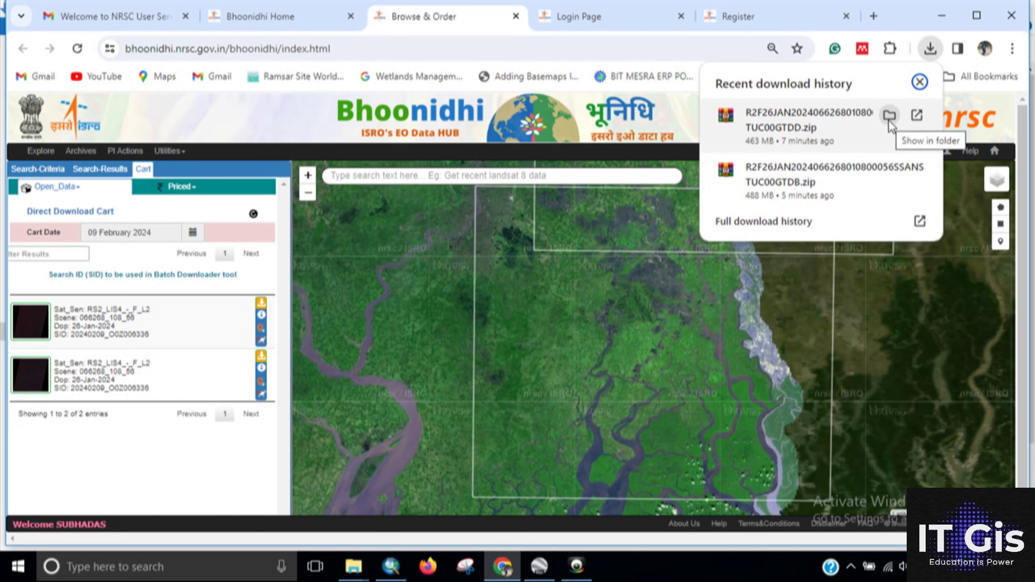
pyautogui.click(889, 116)
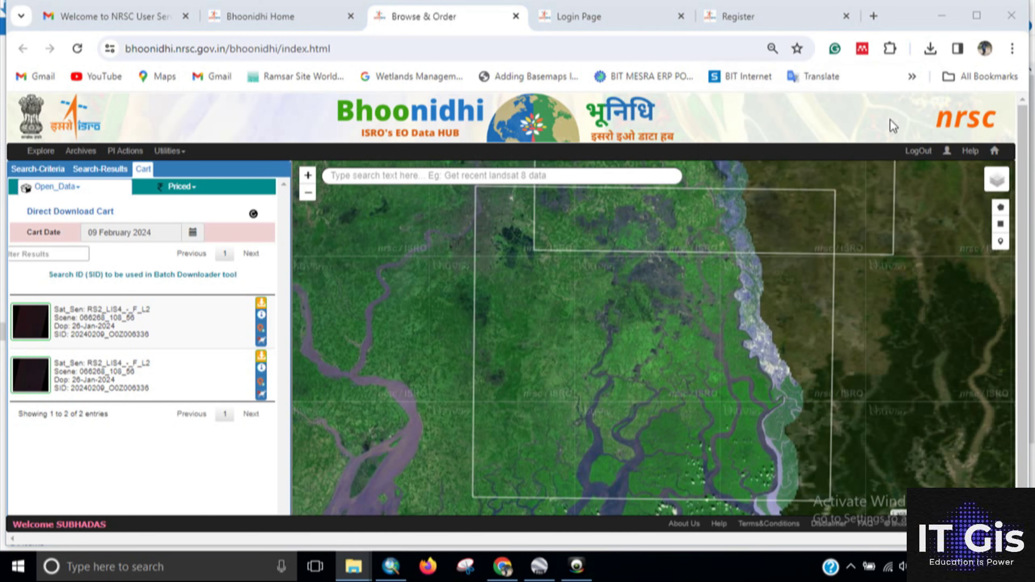